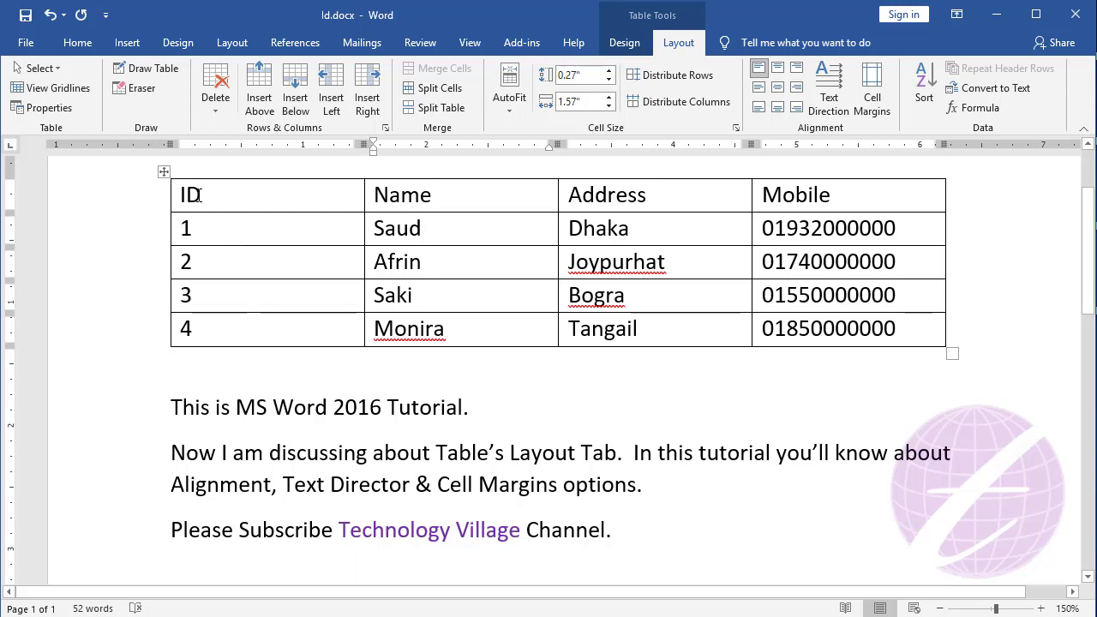
Step: Align the text in every table cell to the top center
{"action": "left_click", "coordinate": [164, 171]}
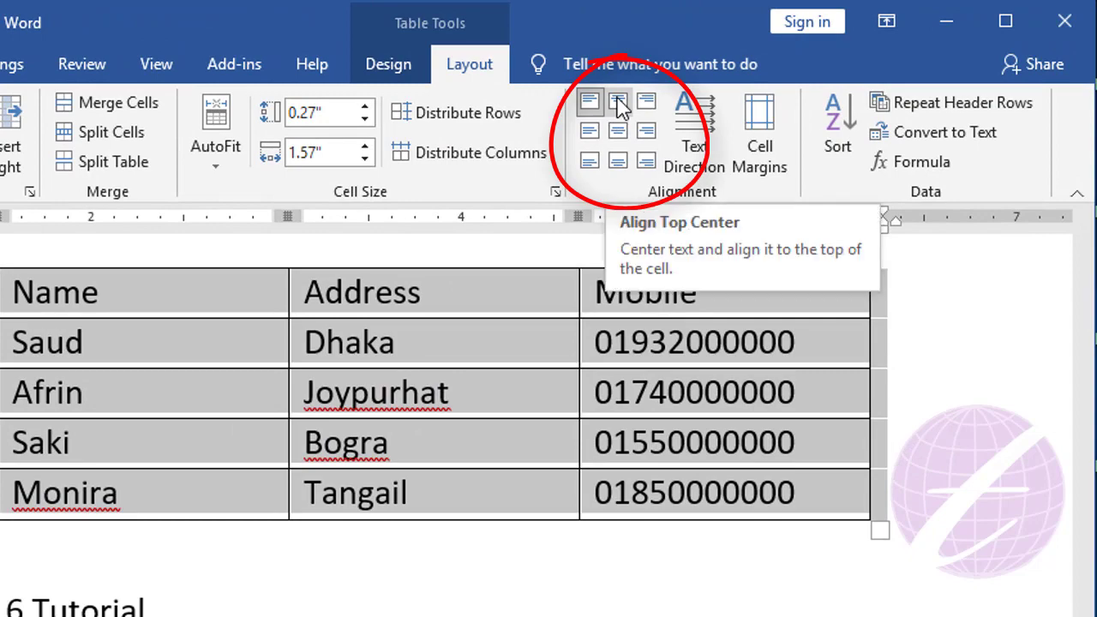
{"action": "left_click", "coordinate": [617, 101]}
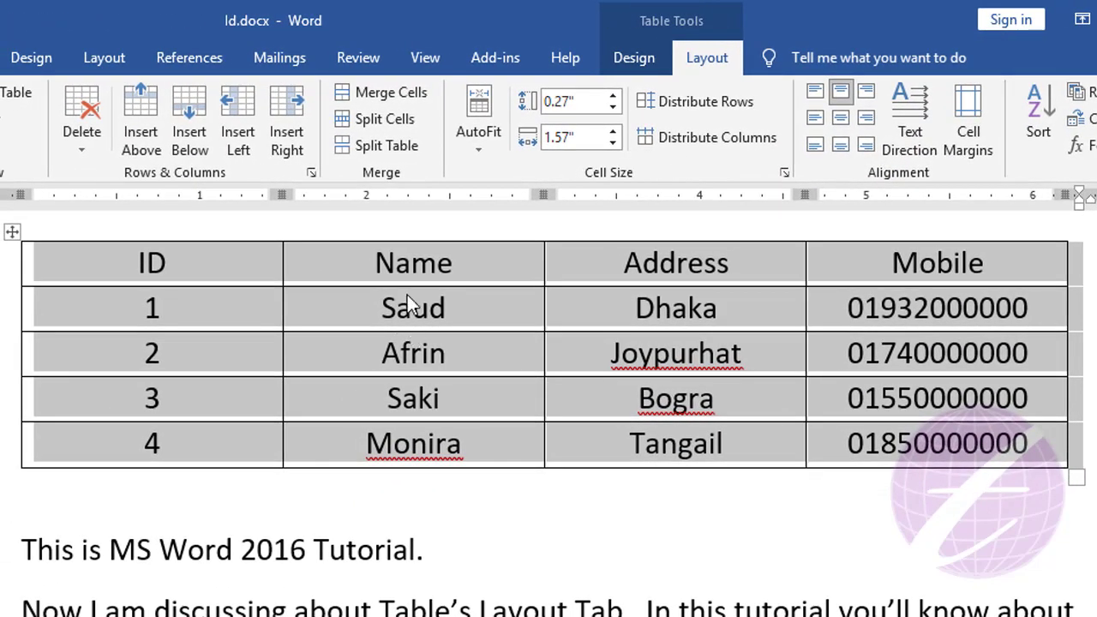
{"action": "left_click", "coordinate": [395, 262]}
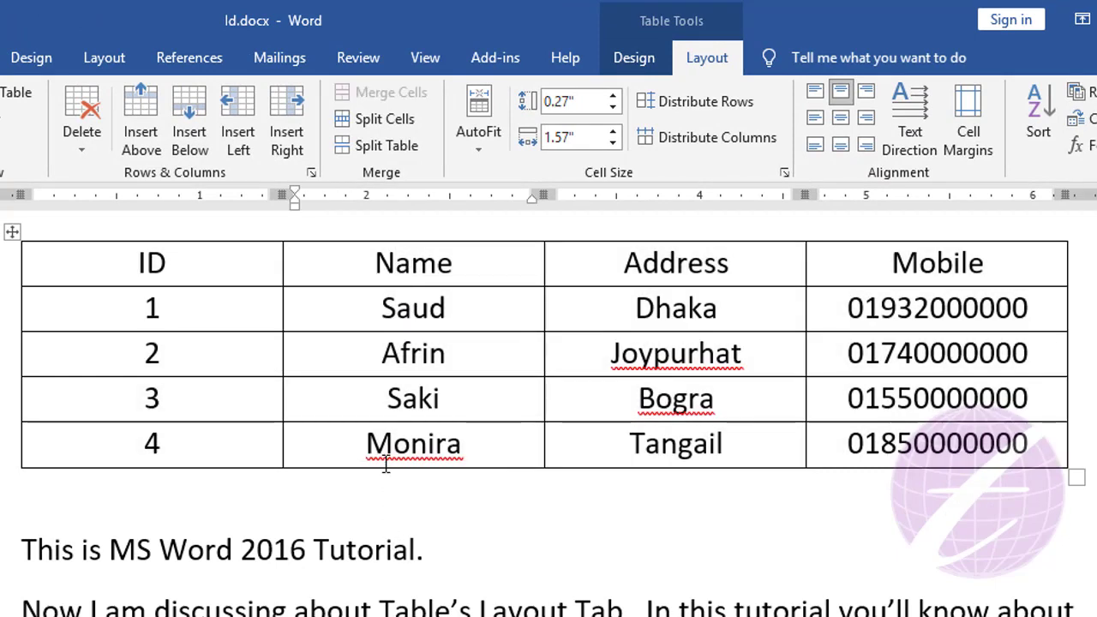
Step: Distribute all five table rows to an equal 0.38" height
{"action": "left_click_drag", "start_coordinate": [380, 467], "coordinate": [372, 559]}
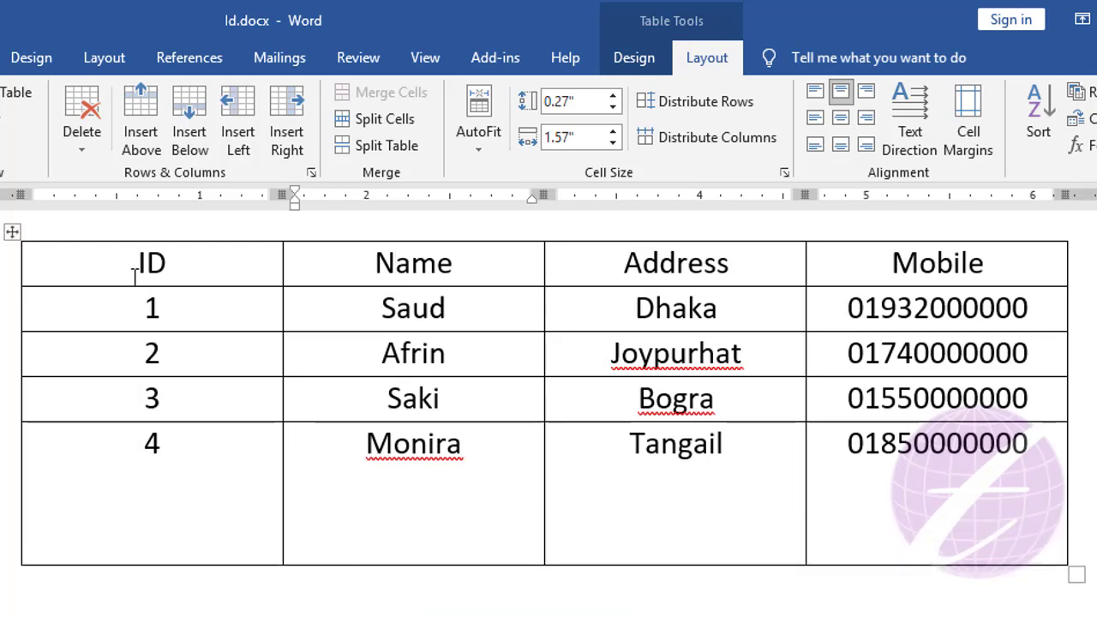
{"action": "left_click_drag", "start_coordinate": [135, 272], "coordinate": [876, 522]}
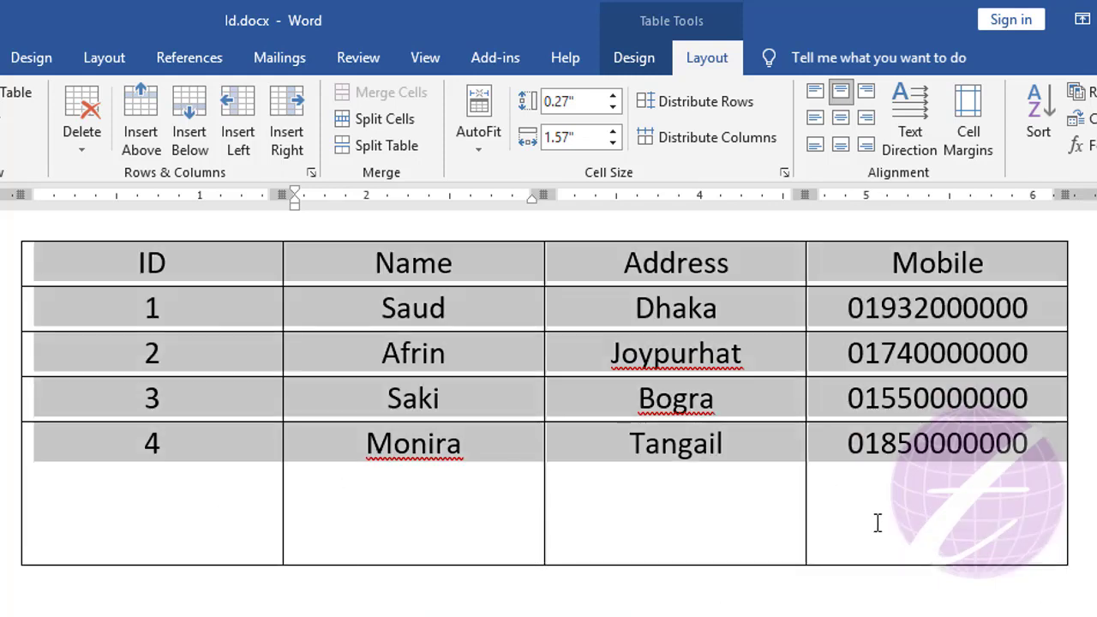
{"action": "left_click", "coordinate": [700, 101]}
{"action": "left_click", "coordinate": [433, 338]}
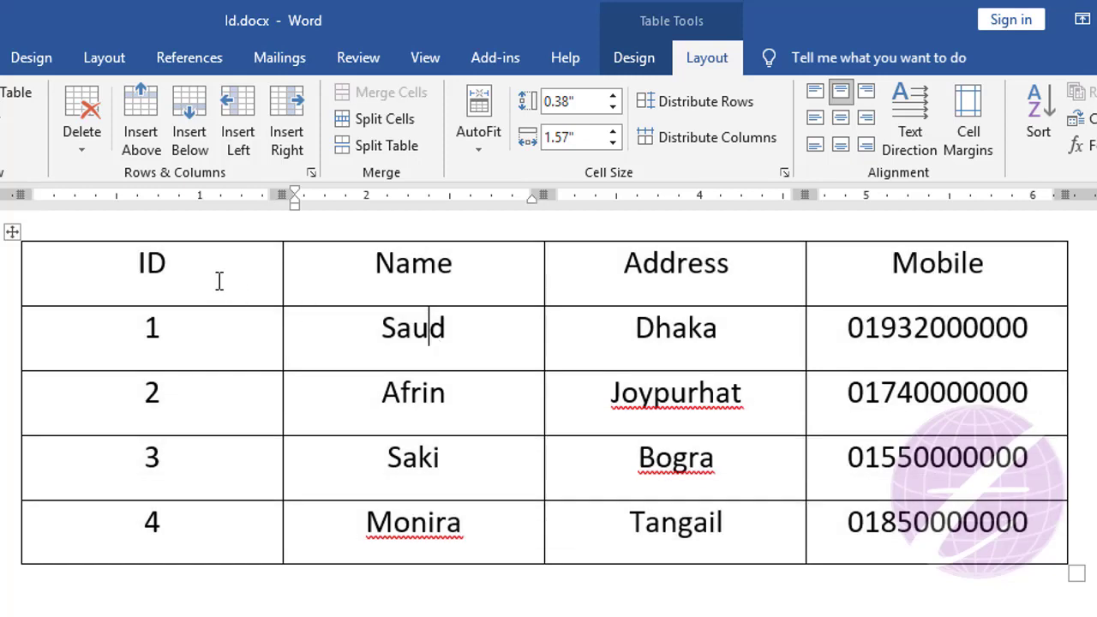
{"action": "left_click", "coordinate": [134, 278]}
{"action": "left_click", "coordinate": [641, 380], "text": "shift"}
{"action": "left_click", "coordinate": [412, 287]}
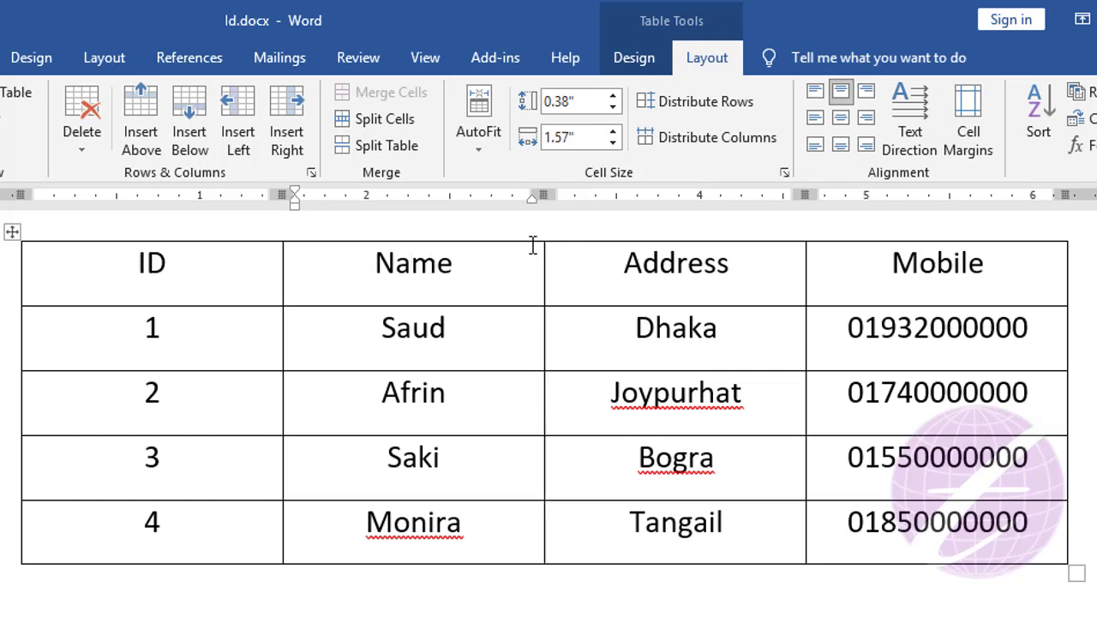
Step: Set all cell text to Align Center Left, after briefly trying Align Top Right
{"action": "left_click_drag", "start_coordinate": [83, 272], "coordinate": [934, 519]}
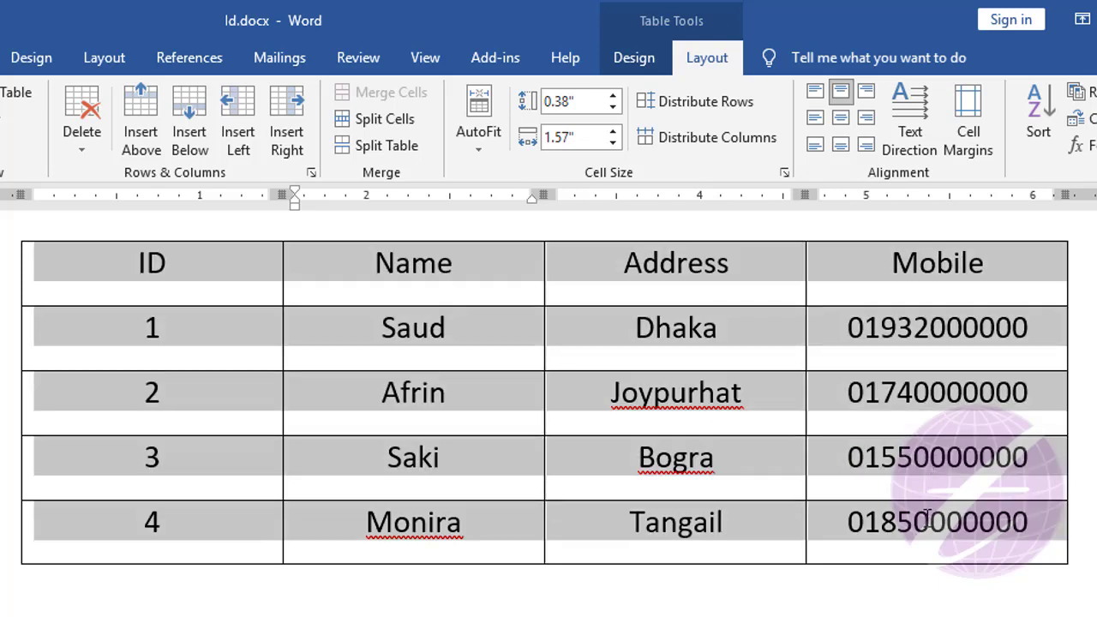
{"action": "left_click", "coordinate": [866, 94]}
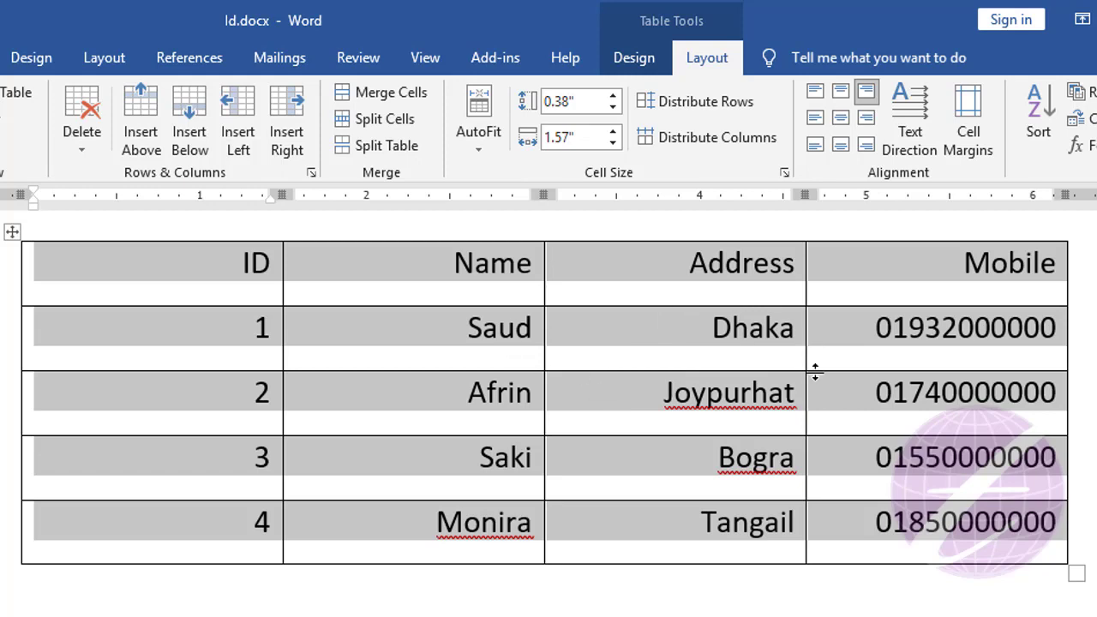
{"action": "left_click", "coordinate": [815, 119]}
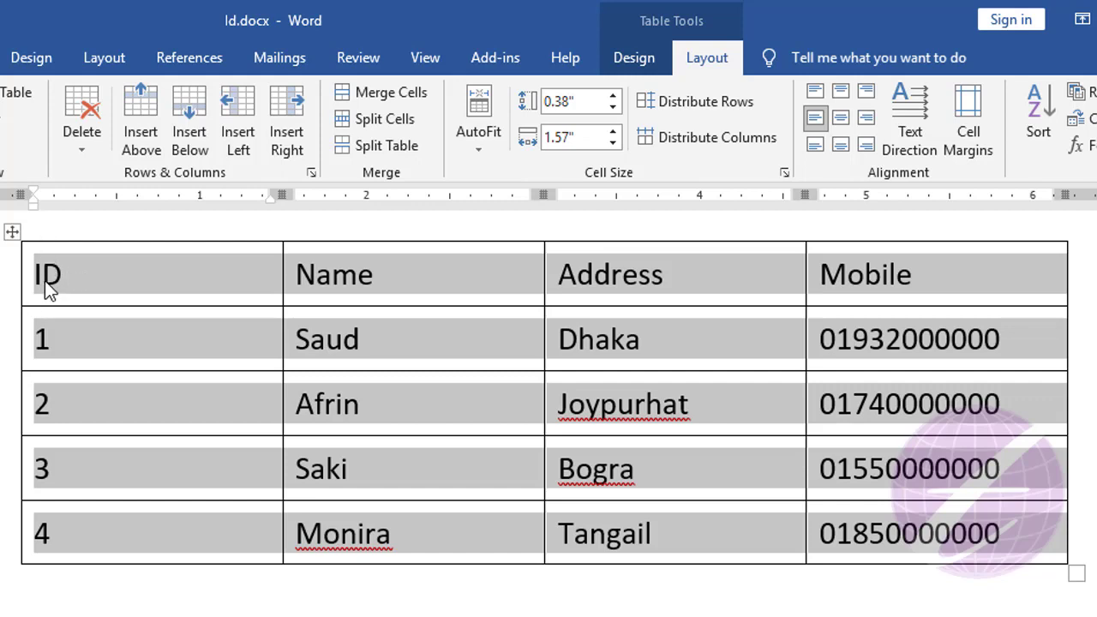
Step: Set every cell to Align Center Right, after briefly centering the text both ways
{"action": "left_click", "coordinate": [841, 120]}
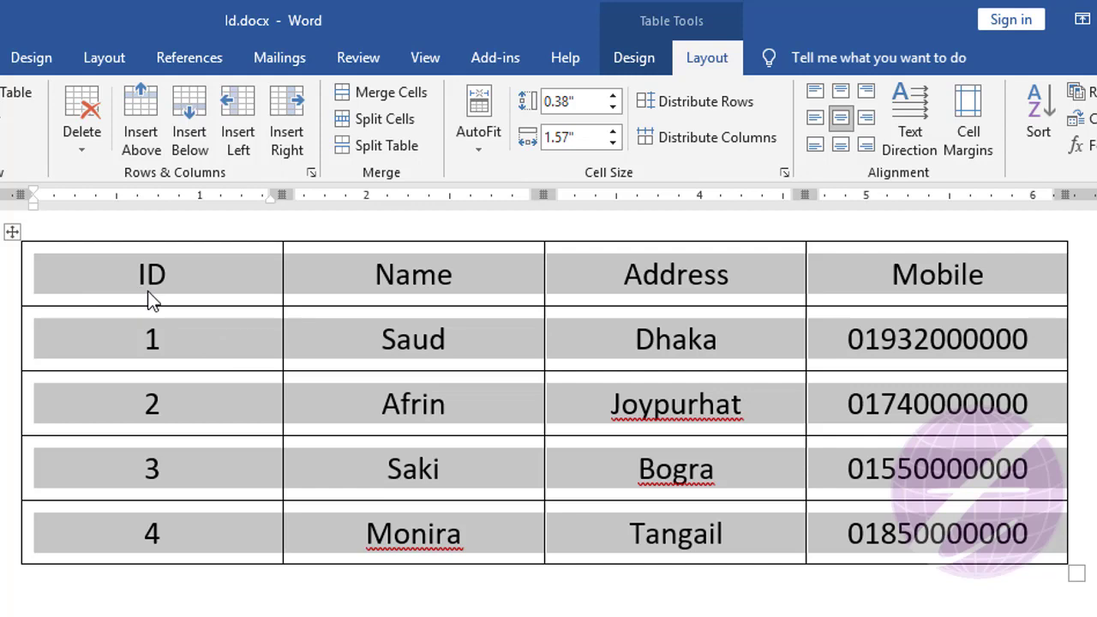
{"action": "left_click", "coordinate": [869, 120]}
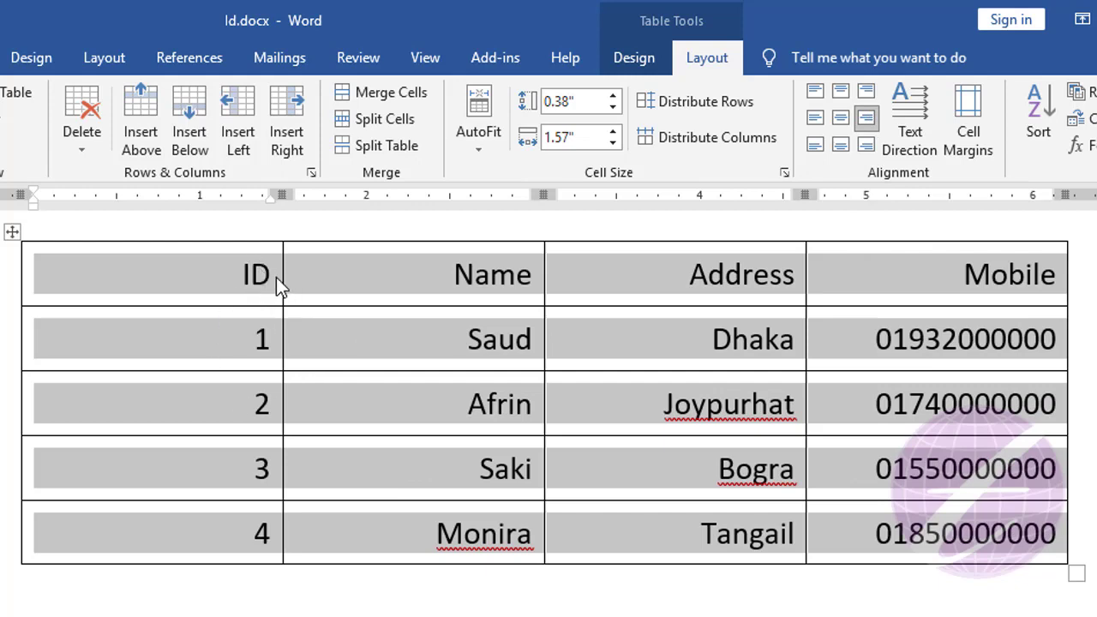
Step: Move all cell text to the bottom-right corner, after trying bottom left and bottom center
{"action": "left_click", "coordinate": [814, 148]}
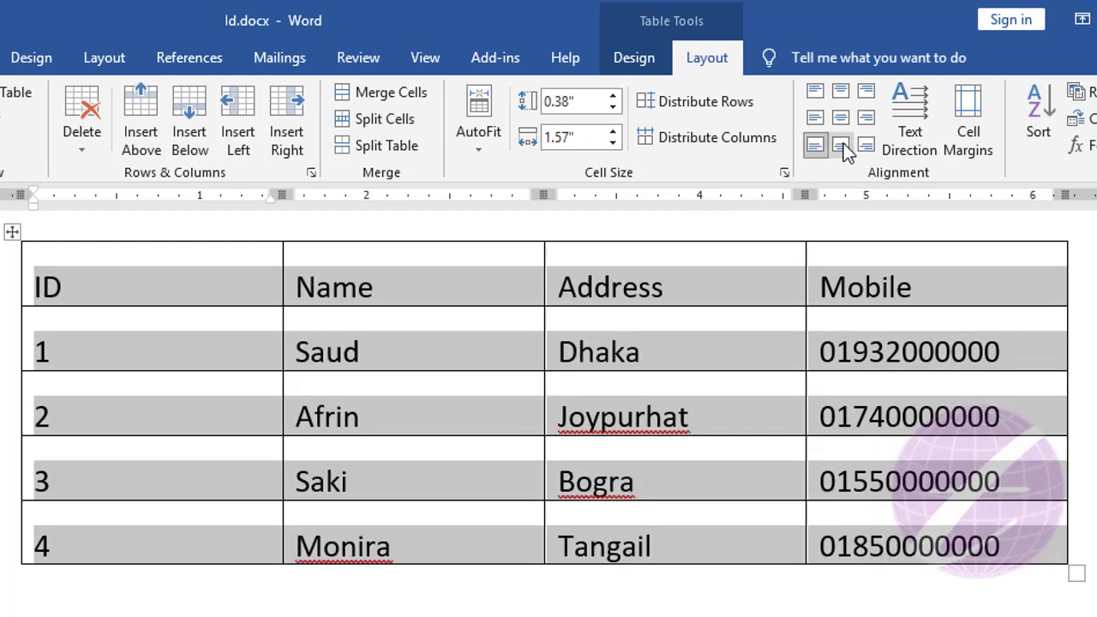
{"action": "left_click", "coordinate": [844, 148]}
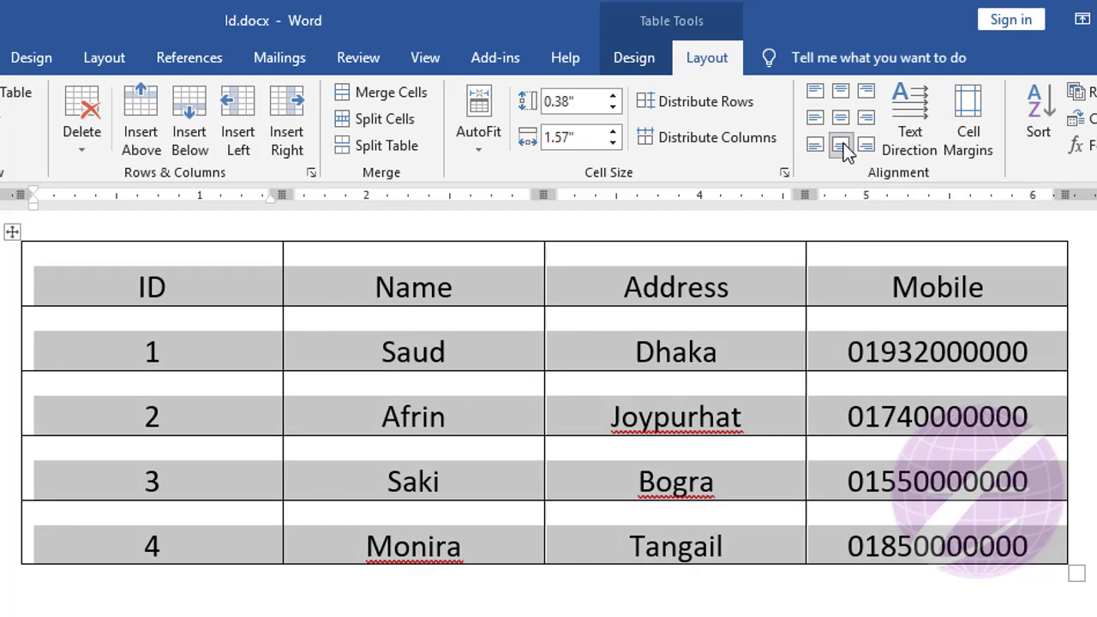
{"action": "left_click", "coordinate": [186, 542]}
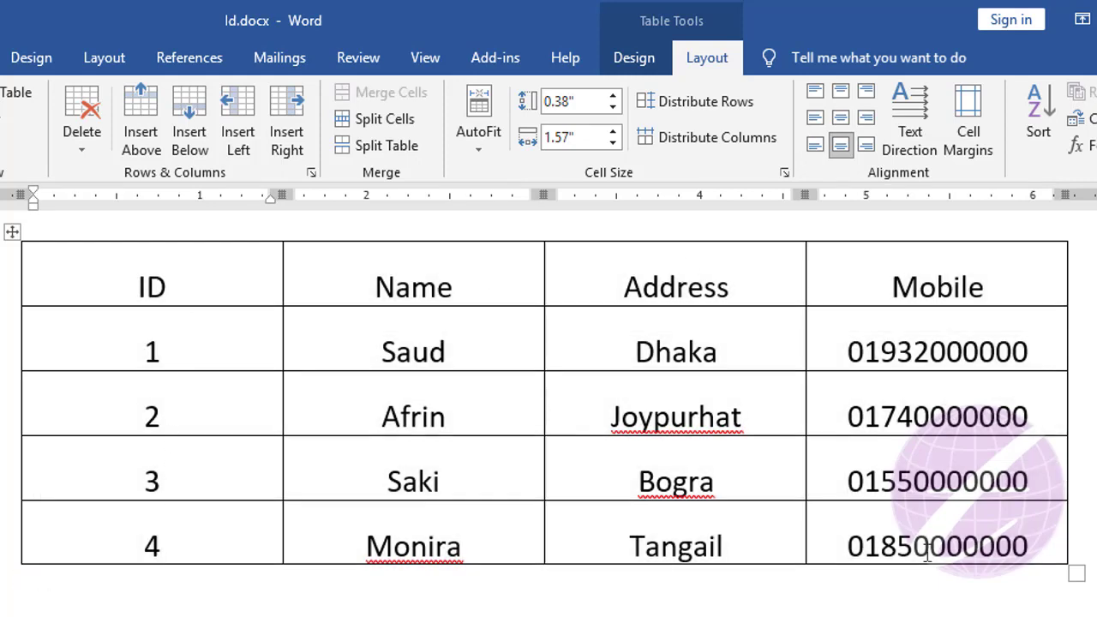
{"action": "left_click_drag", "start_coordinate": [177, 284], "coordinate": [904, 529]}
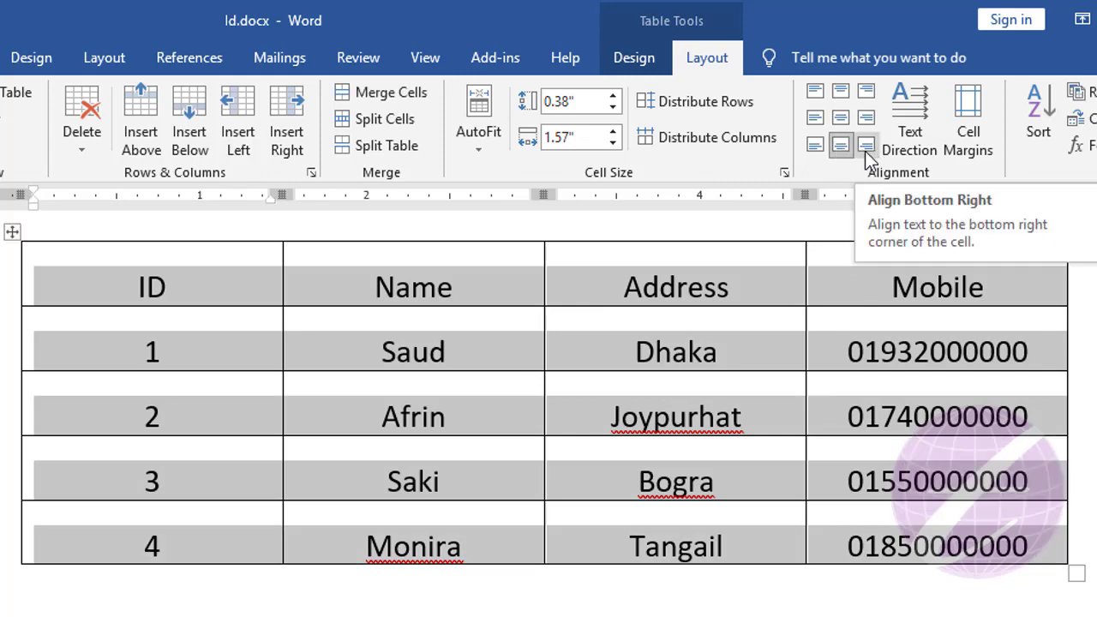
{"action": "left_click", "coordinate": [866, 146]}
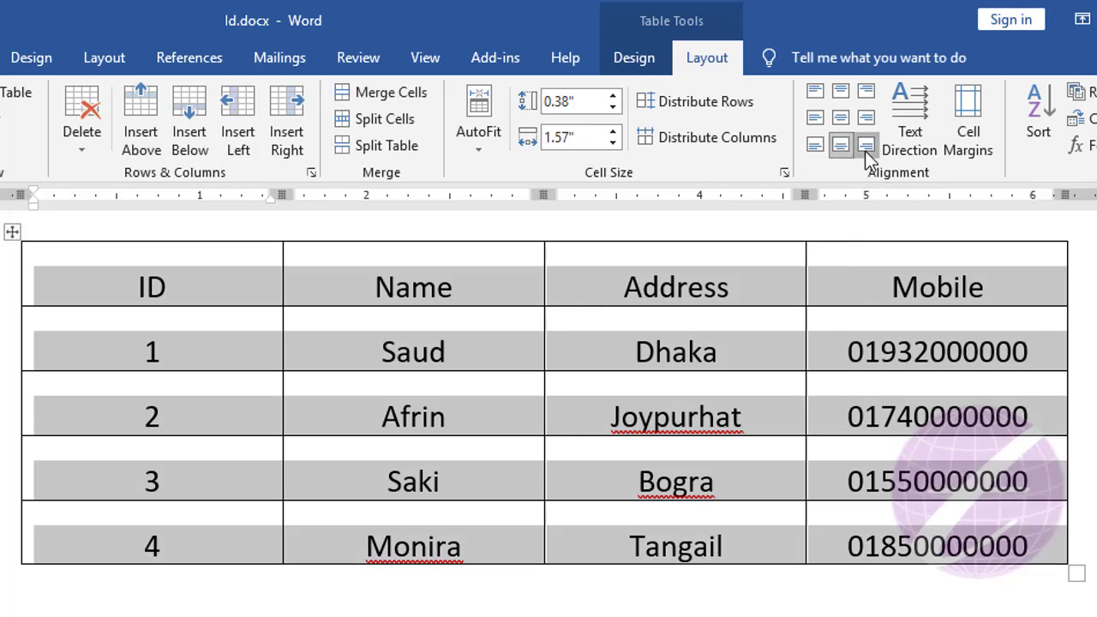
{"action": "left_click", "coordinate": [957, 546]}
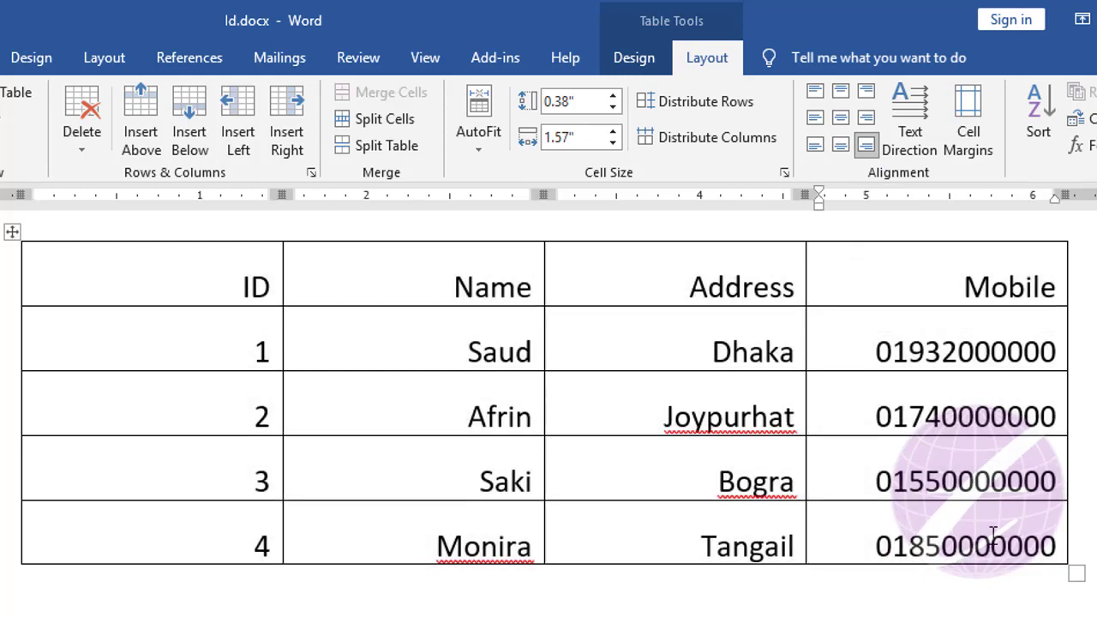
{"action": "left_click_drag", "start_coordinate": [228, 301], "coordinate": [862, 533]}
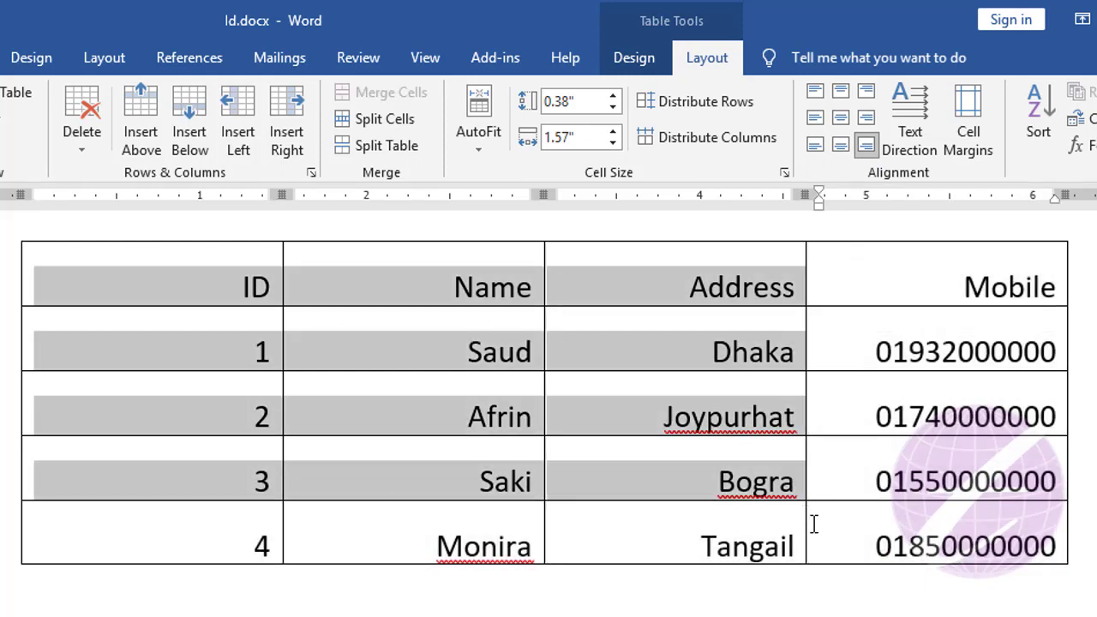
Step: Switch every cell's text back to Align Center Left
{"action": "left_click", "coordinate": [819, 120]}
{"action": "left_click", "coordinate": [128, 338]}
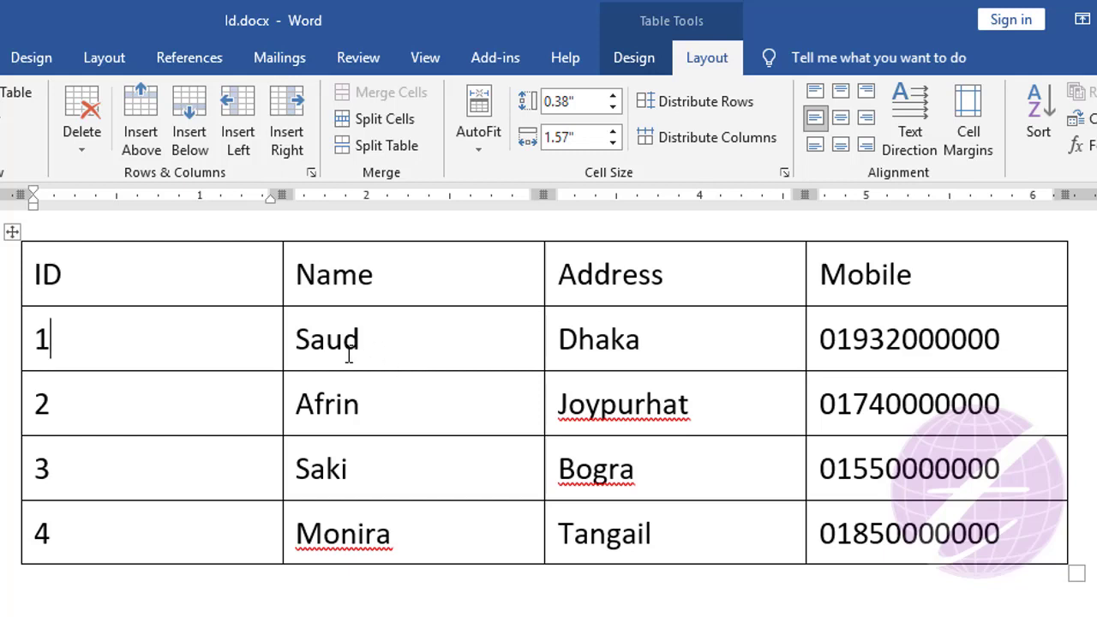
Step: Cycle the header row's text direction through vertical back to horizontal, leaving it 0.79" tall
{"action": "left_click", "coordinate": [101, 276]}
{"action": "left_click_drag", "start_coordinate": [364, 286], "coordinate": [989, 269]}
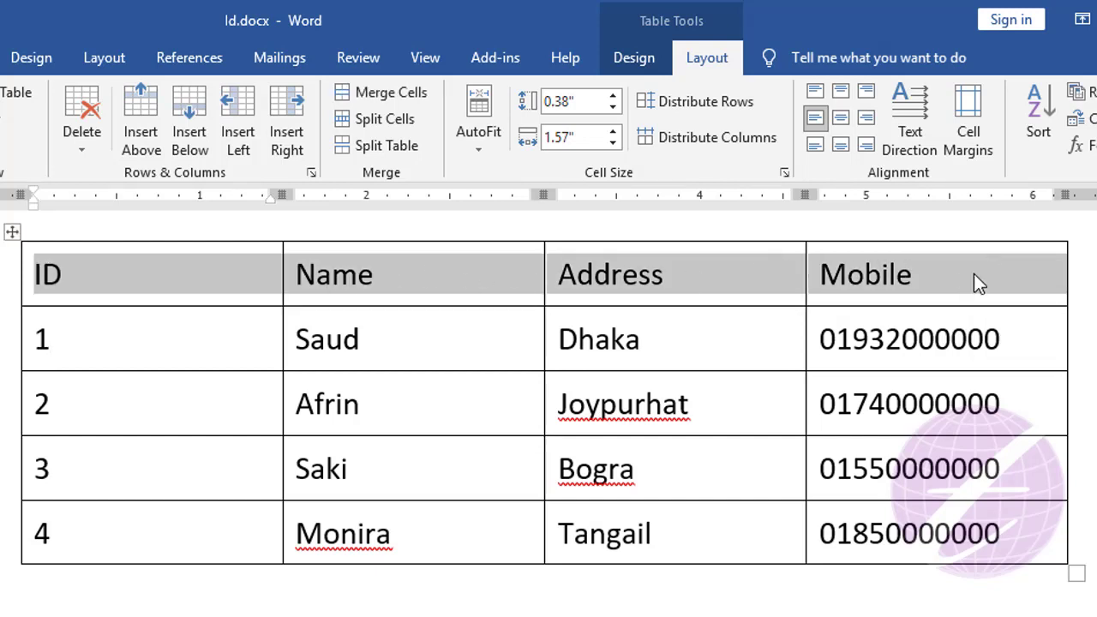
{"action": "left_click", "coordinate": [913, 123]}
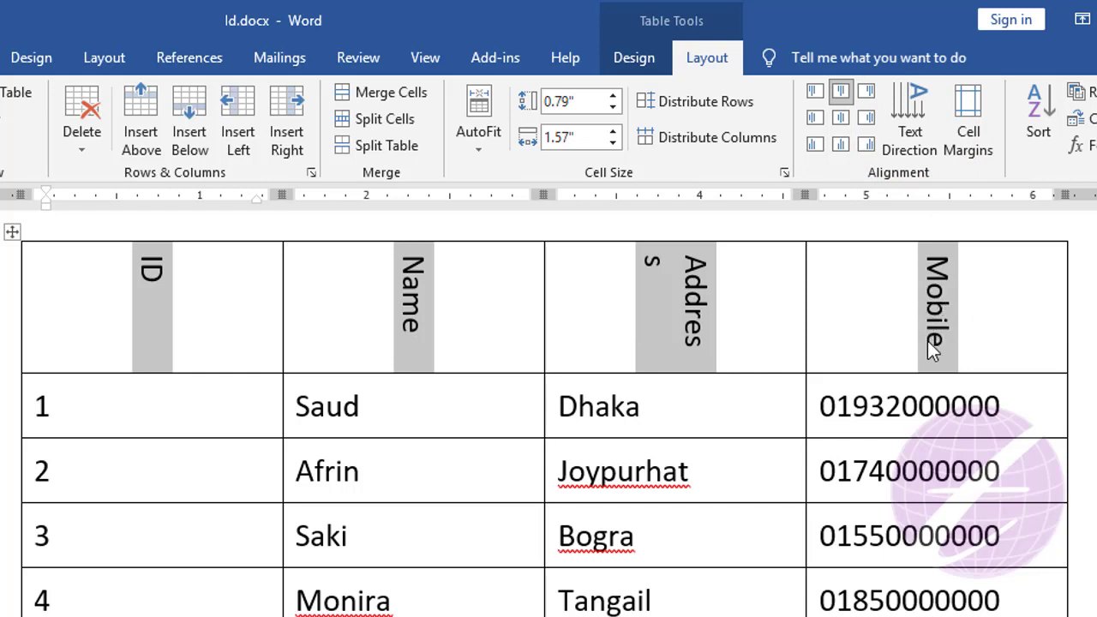
{"action": "left_click", "coordinate": [917, 133]}
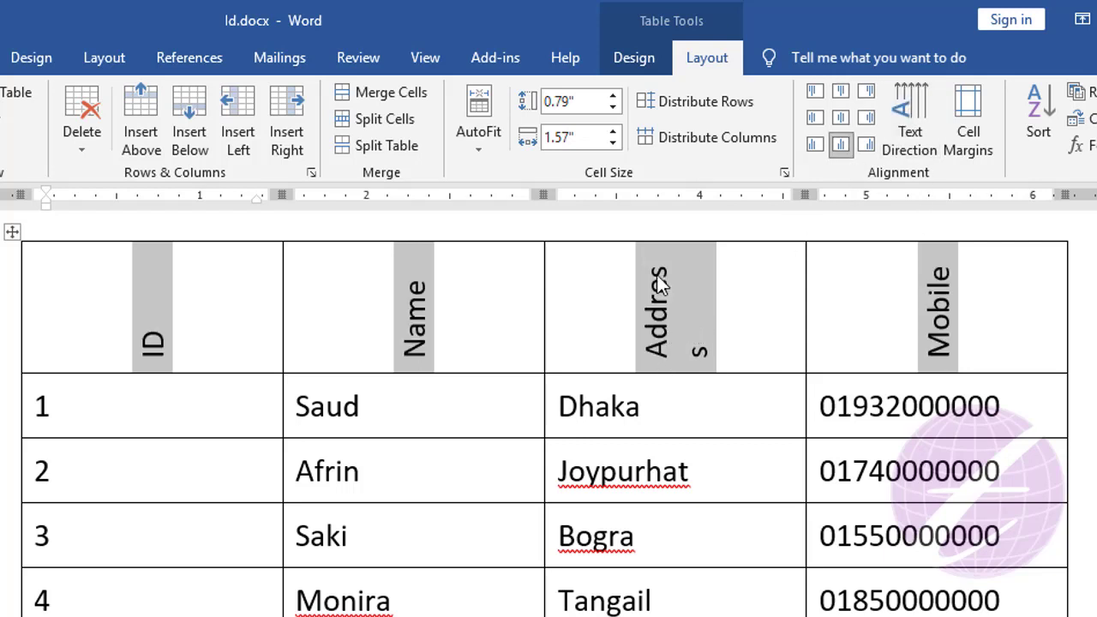
{"action": "left_click", "coordinate": [908, 135]}
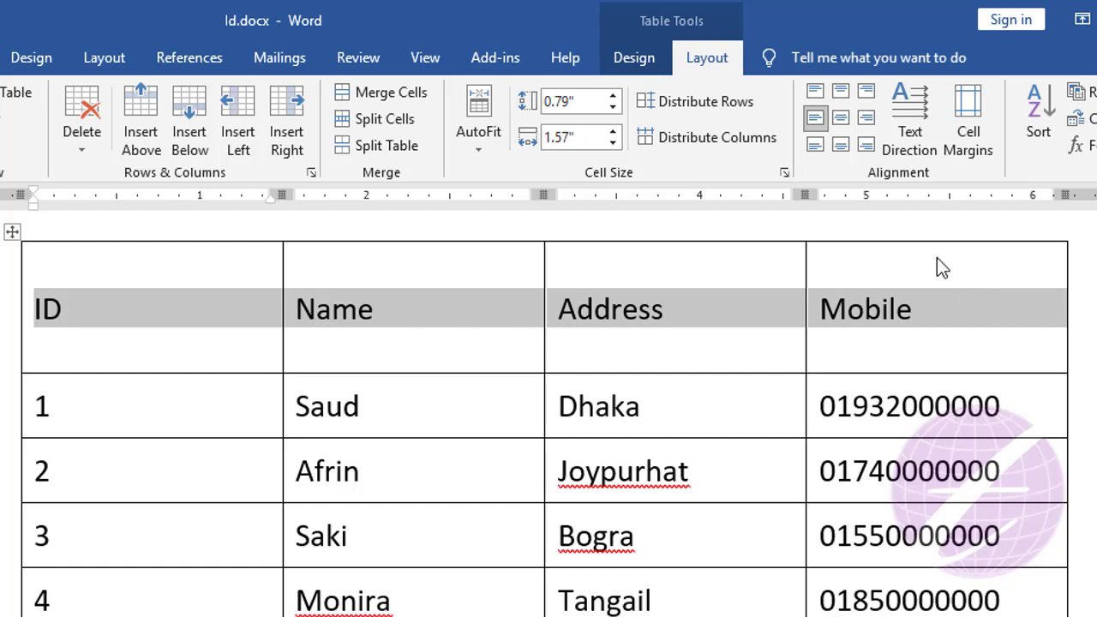
Step: Reduce the header row's height to match the other four rows
{"action": "left_click", "coordinate": [423, 346]}
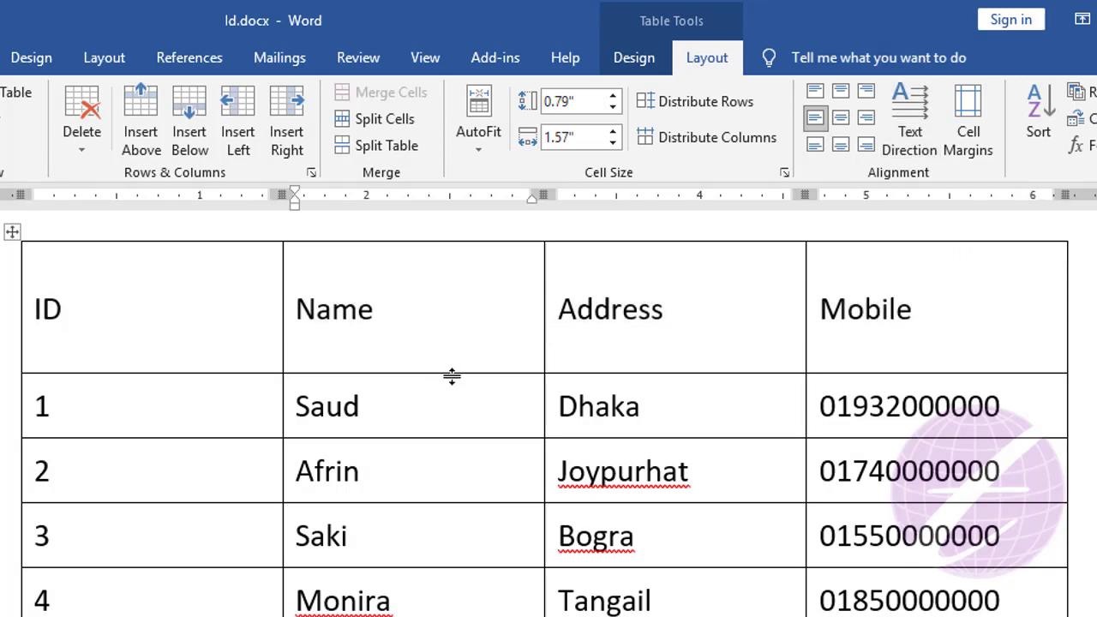
{"action": "left_click_drag", "start_coordinate": [451, 375], "coordinate": [461, 296]}
{"action": "left_click", "coordinate": [470, 368]}
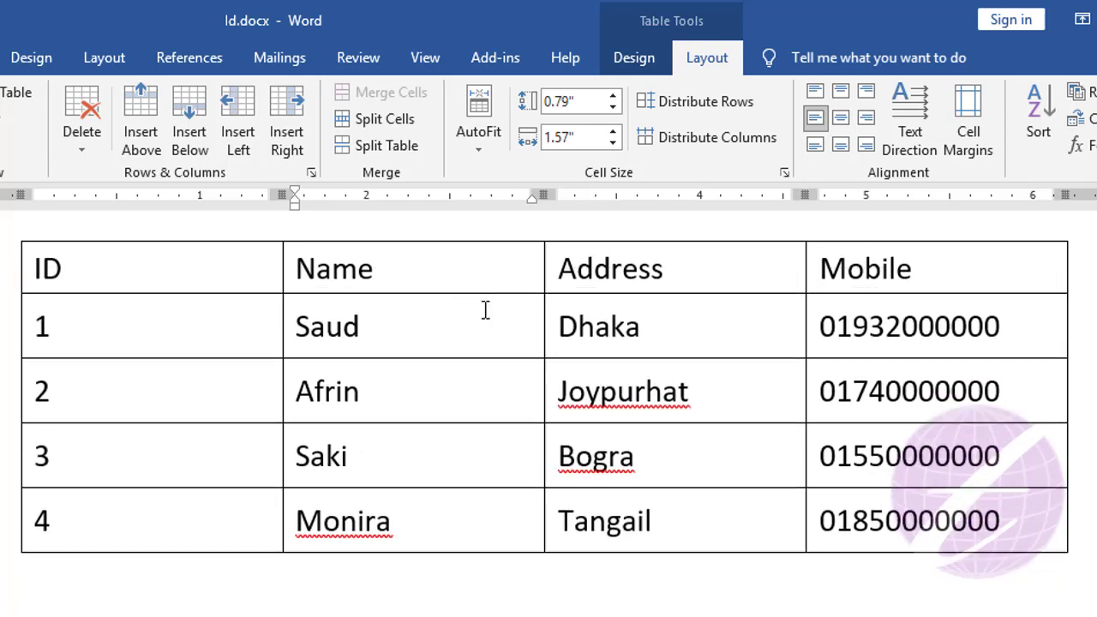
{"action": "left_click", "coordinate": [722, 317]}
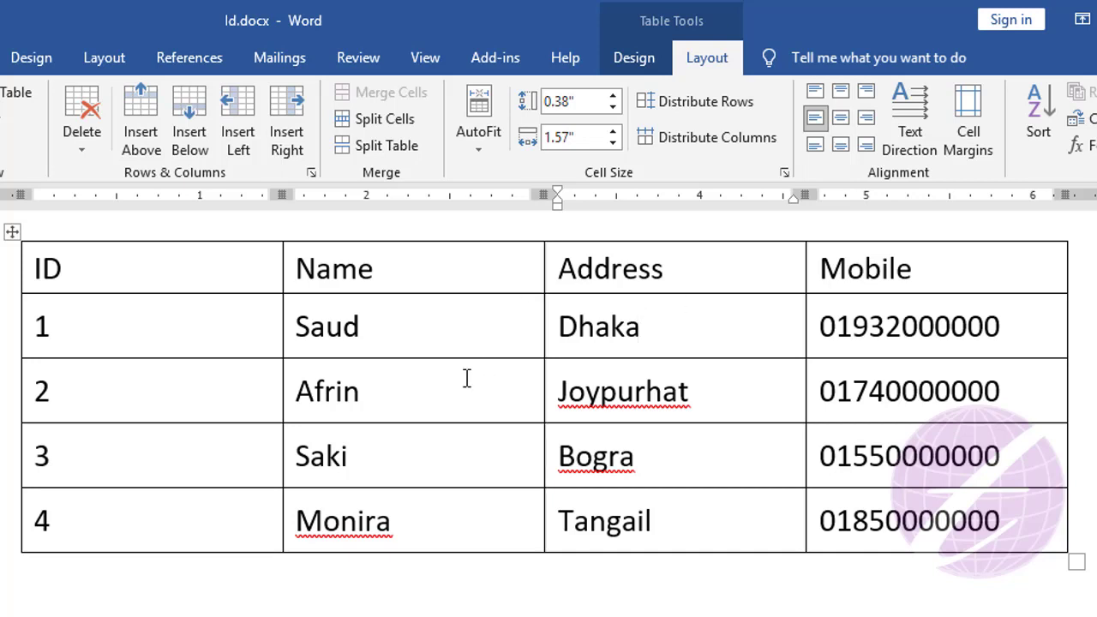
Step: Select the whole table and open Table Options showing 0" and 0.08" default cell margins
{"action": "left_click_drag", "start_coordinate": [360, 265], "coordinate": [366, 524]}
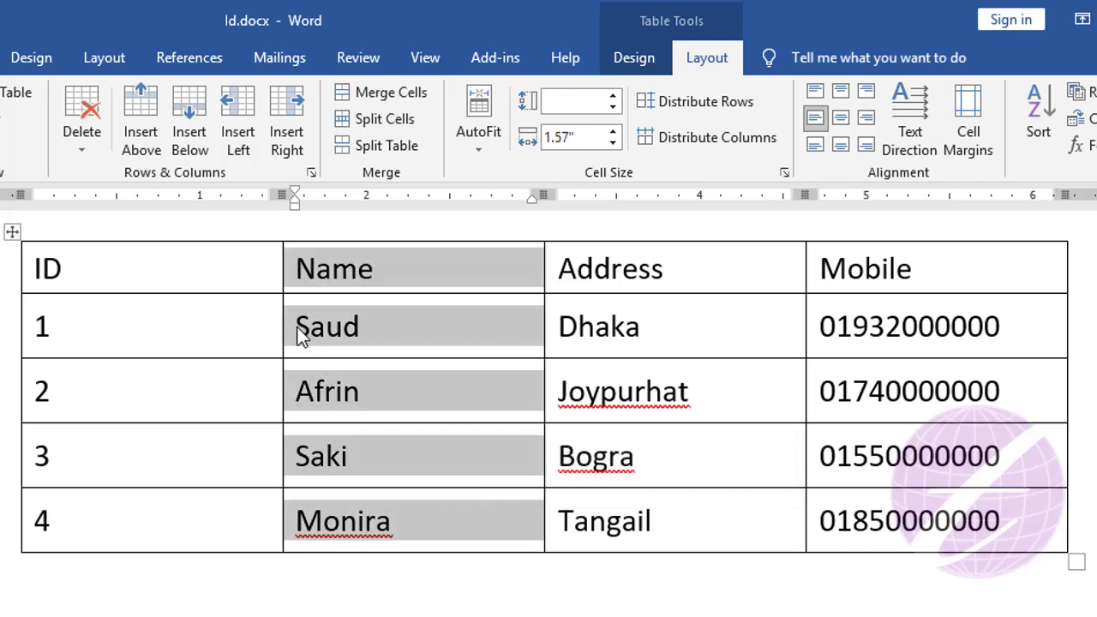
{"action": "left_click", "coordinate": [290, 327]}
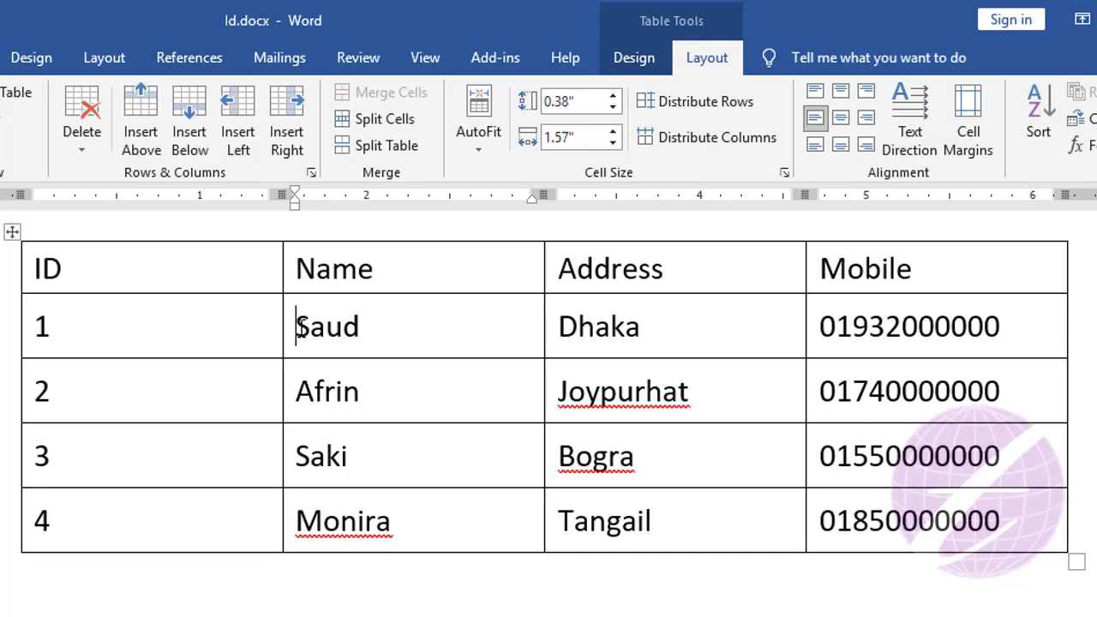
{"action": "left_click", "coordinate": [137, 286]}
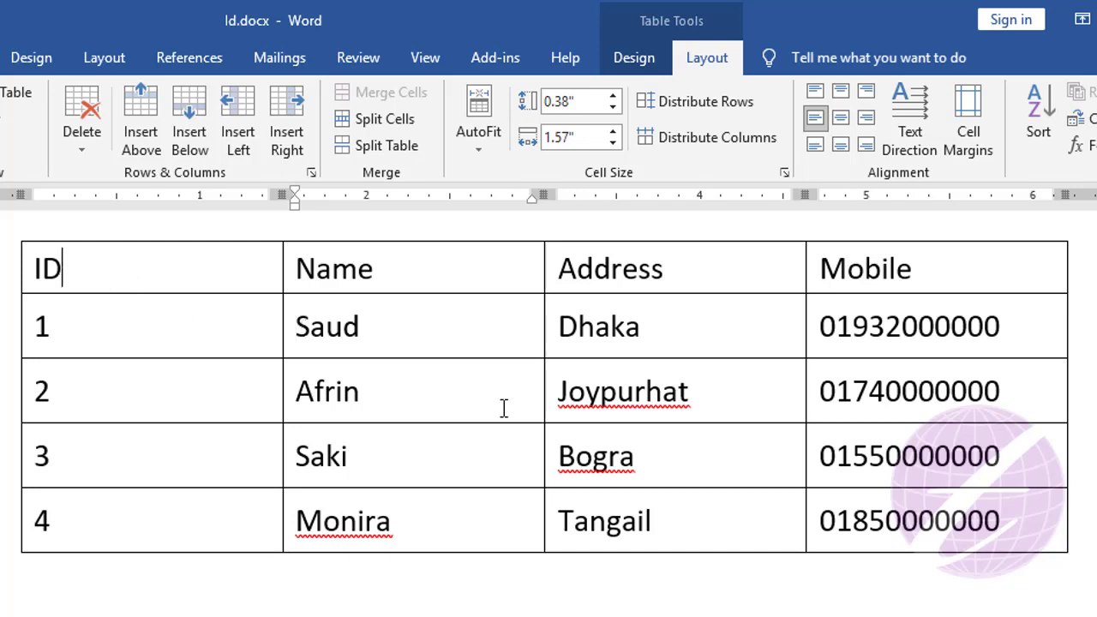
{"action": "key", "text": "ctrl+a"}
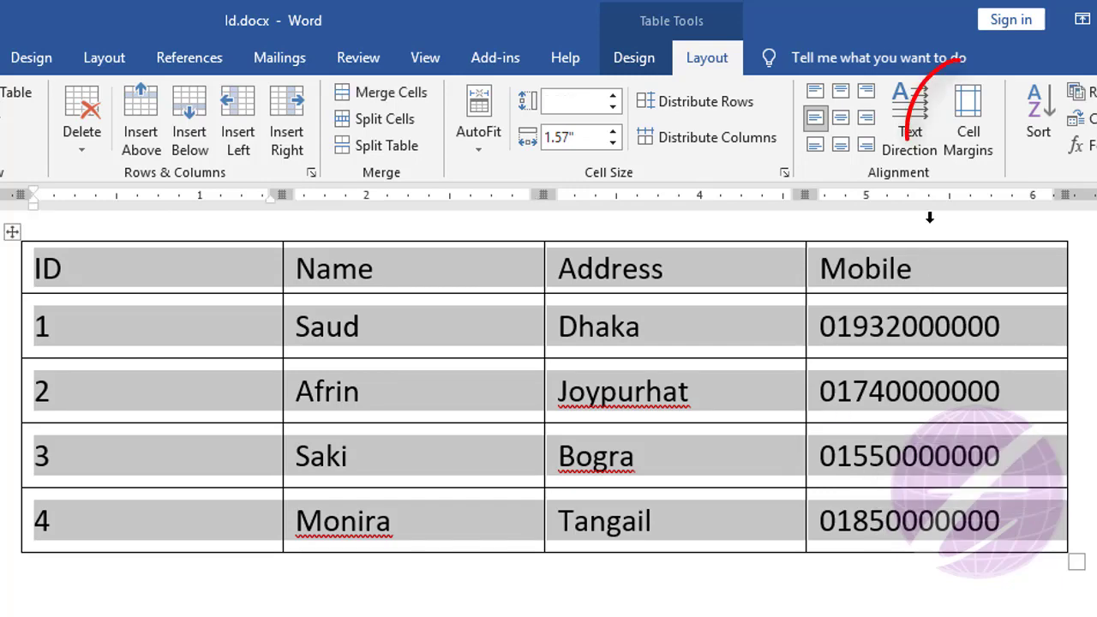
{"action": "left_click", "coordinate": [976, 123]}
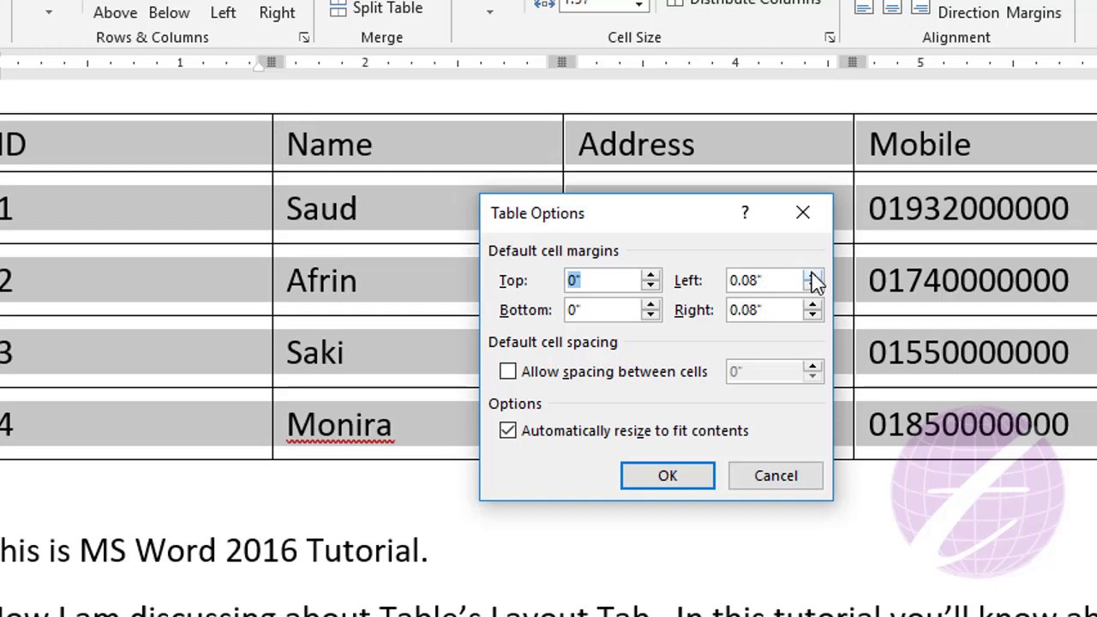
Step: Set the left and right default cell margins to 0.1" and apply
{"action": "left_click", "coordinate": [812, 276]}
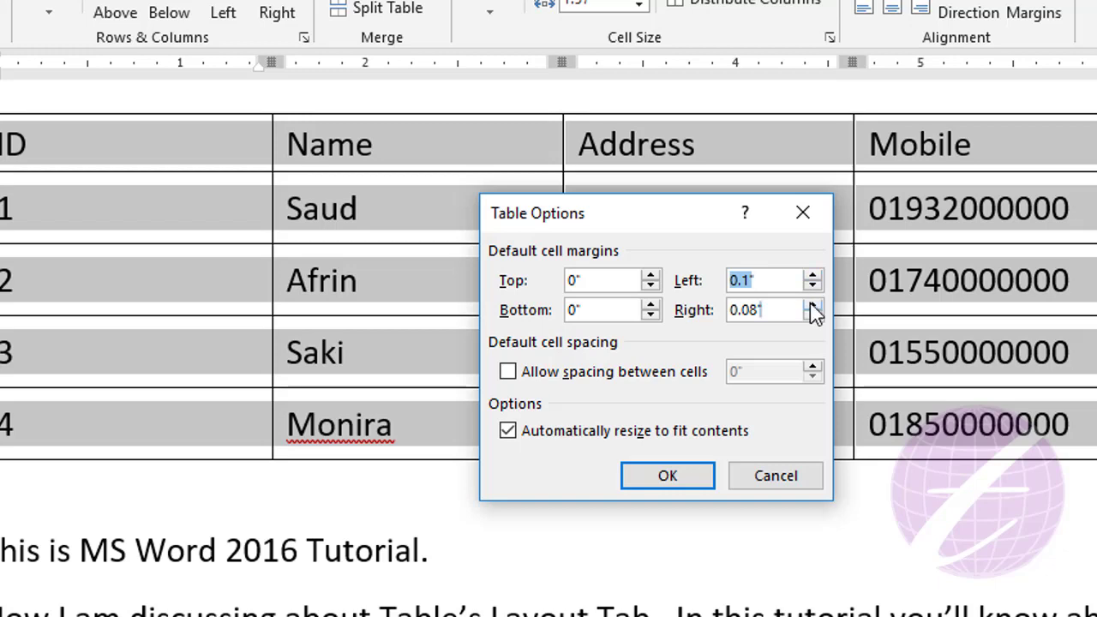
{"action": "left_click", "coordinate": [813, 305]}
{"action": "left_click", "coordinate": [657, 478]}
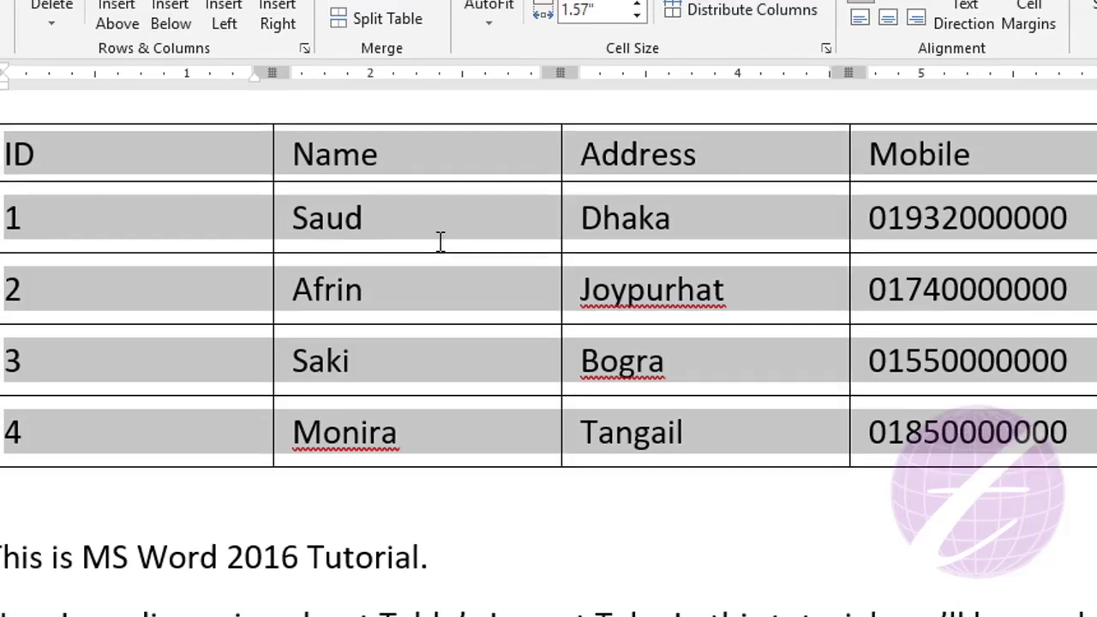
Step: Shrink all rows to 0.01" minimum height and AutoFit the columns to their contents
{"action": "left_click", "coordinate": [440, 240]}
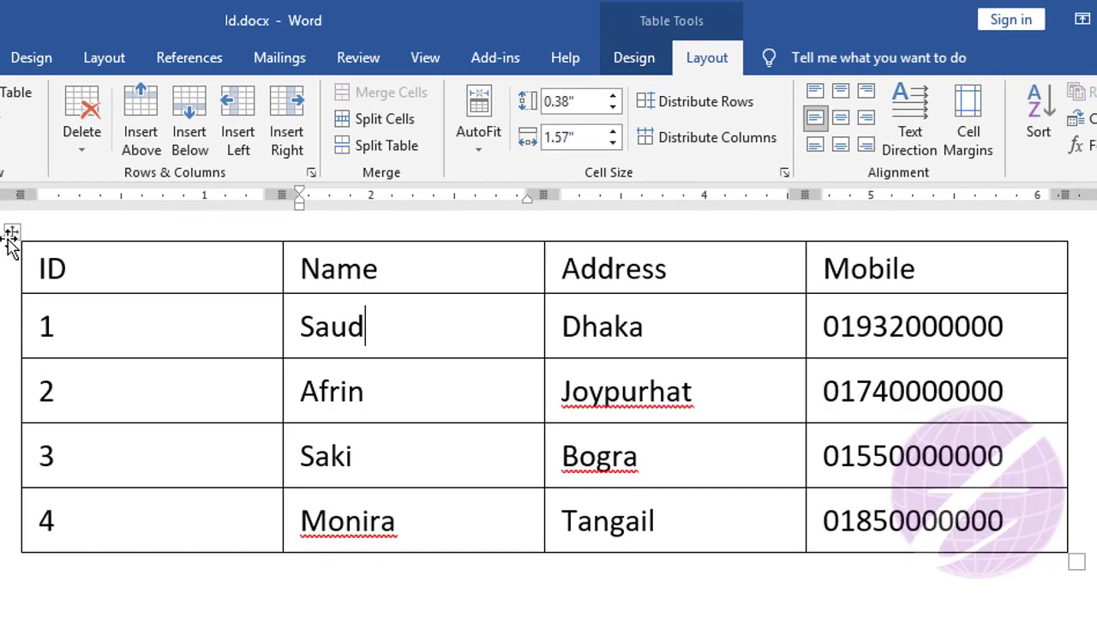
{"action": "left_click", "coordinate": [12, 231]}
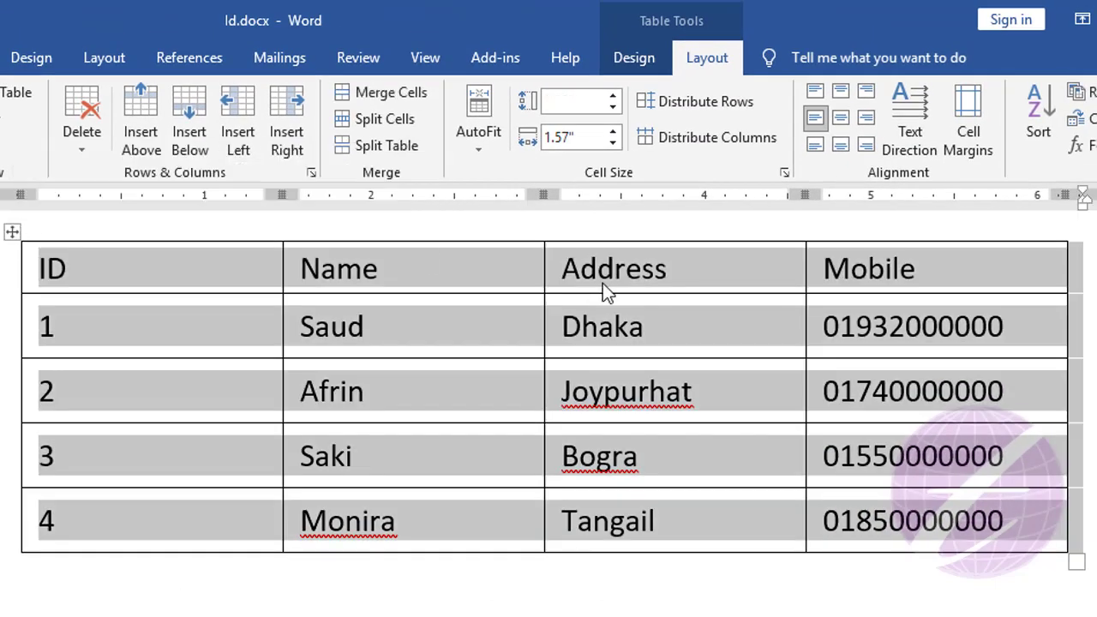
{"action": "left_click", "coordinate": [612, 110]}
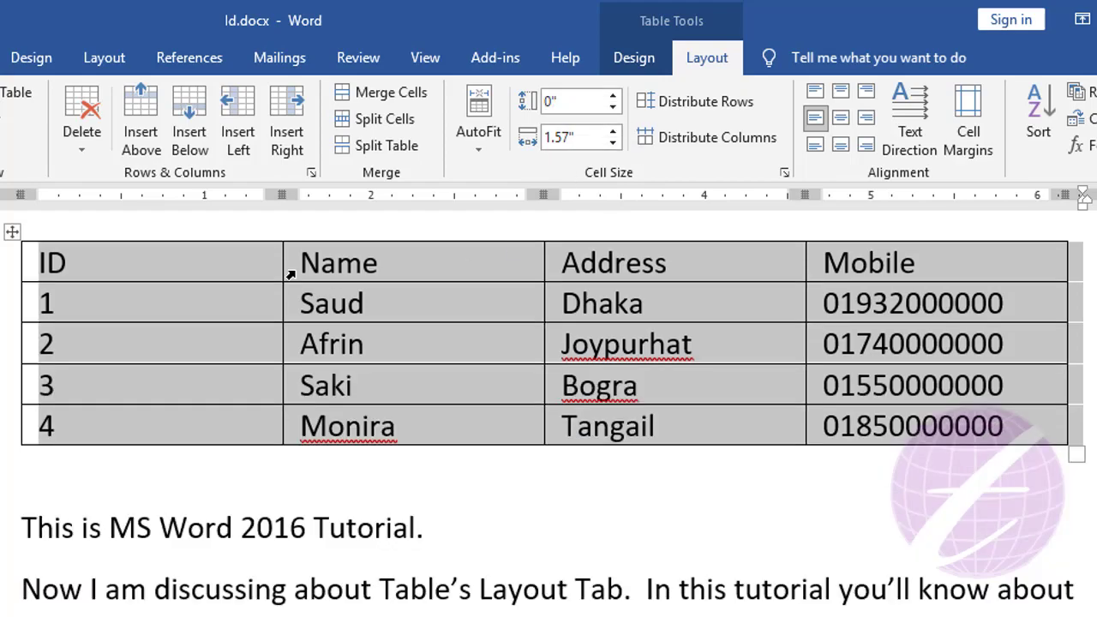
{"action": "left_click", "coordinate": [471, 151]}
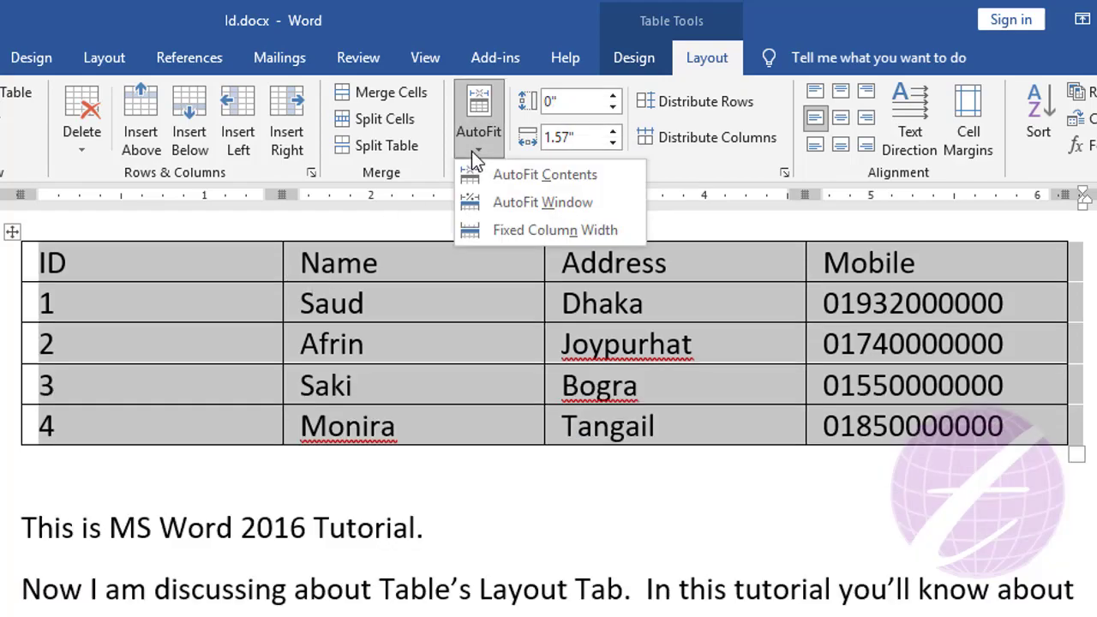
{"action": "left_click", "coordinate": [552, 178]}
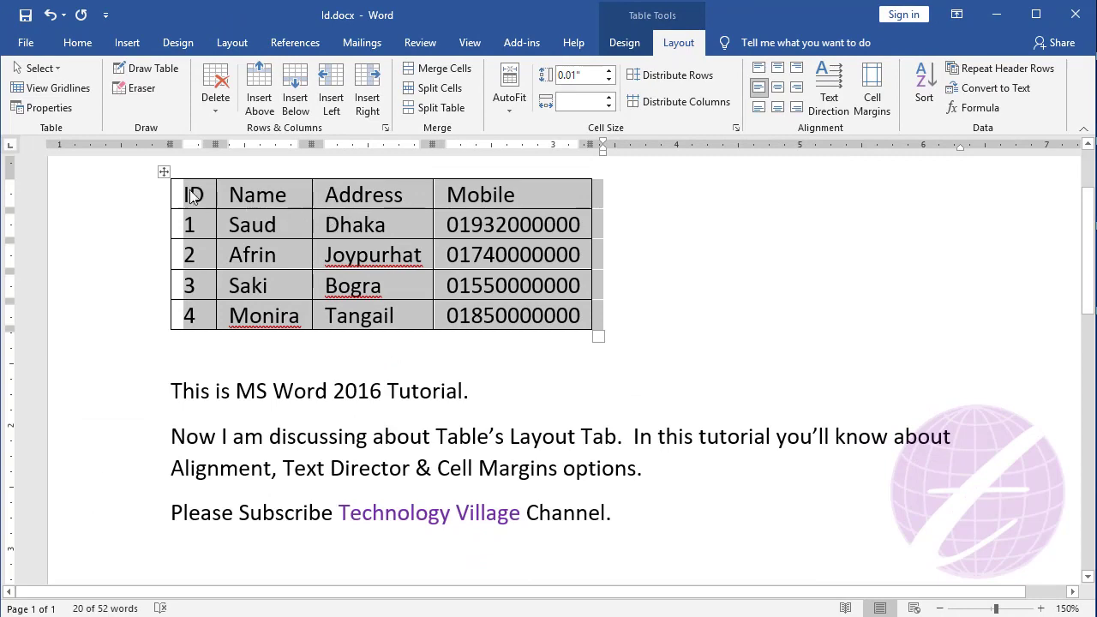
Step: Align the table to the right of the page through Table Properties, then reselect it
{"action": "left_click", "coordinate": [43, 108]}
{"action": "left_click", "coordinate": [423, 287]}
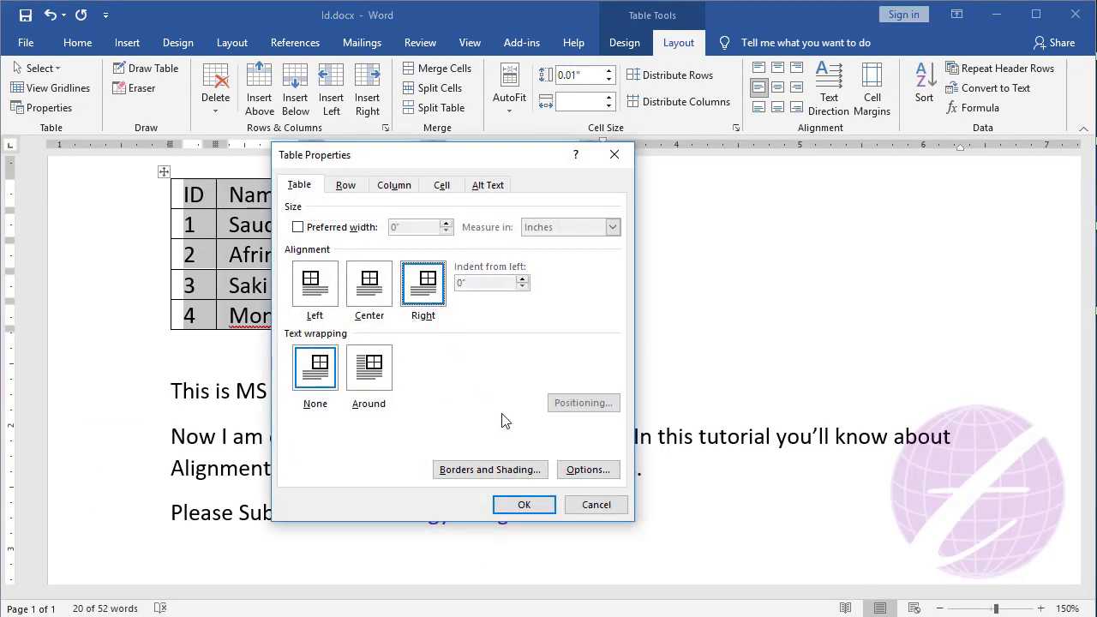
{"action": "left_click", "coordinate": [525, 504]}
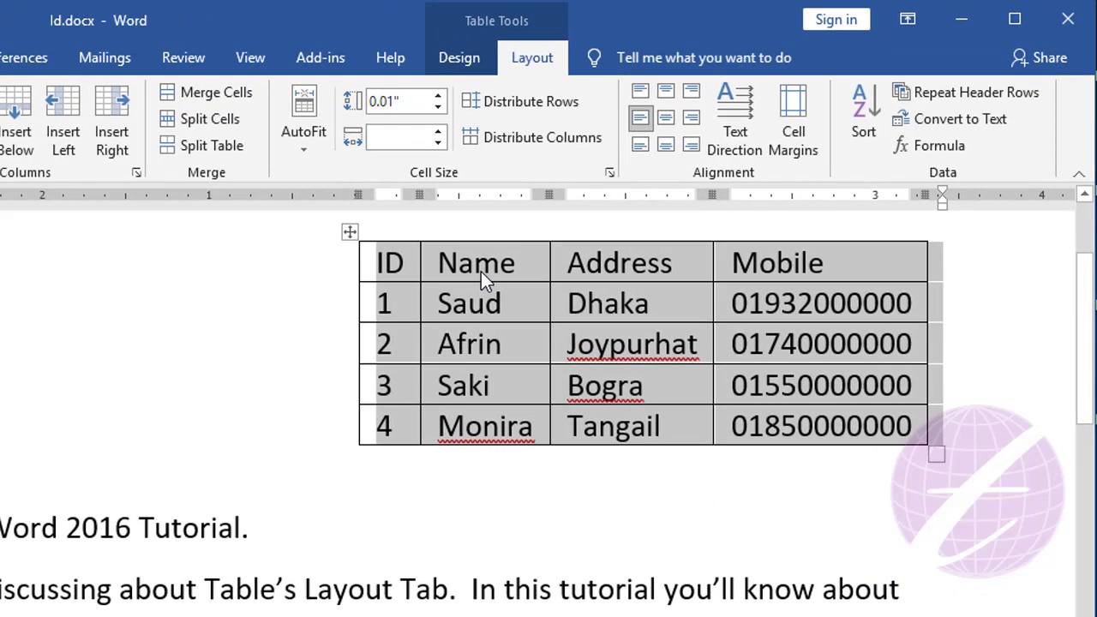
{"action": "left_click", "coordinate": [543, 233]}
{"action": "left_click", "coordinate": [355, 230]}
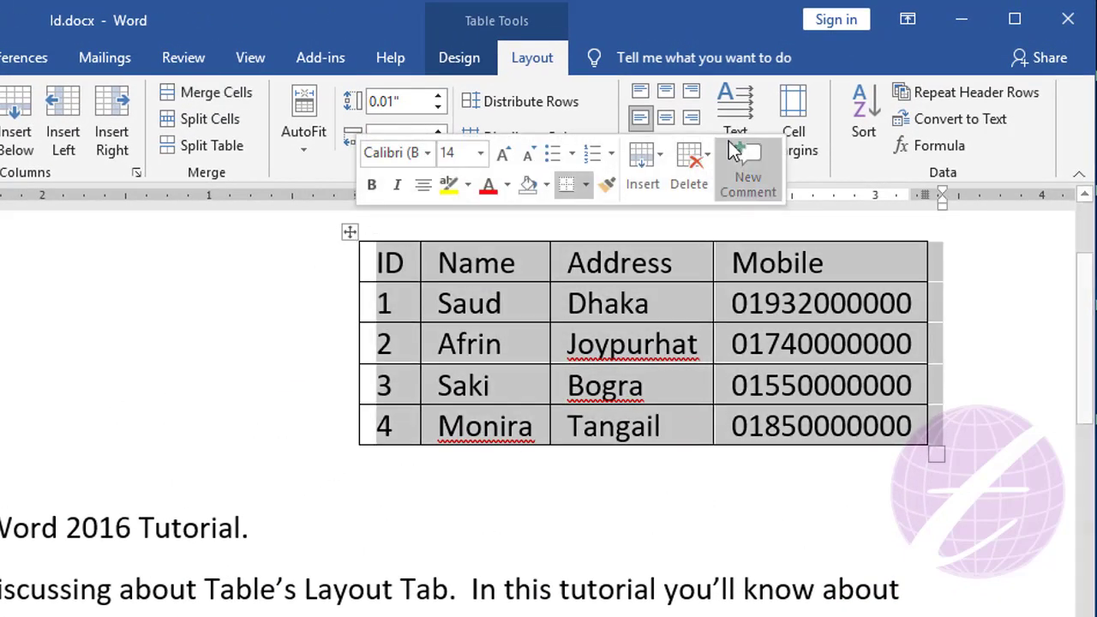
Step: In Table Options, raise the default cell margins to 0.1" top and bottom, 0.15" left and 0.19" right
{"action": "left_click", "coordinate": [793, 150]}
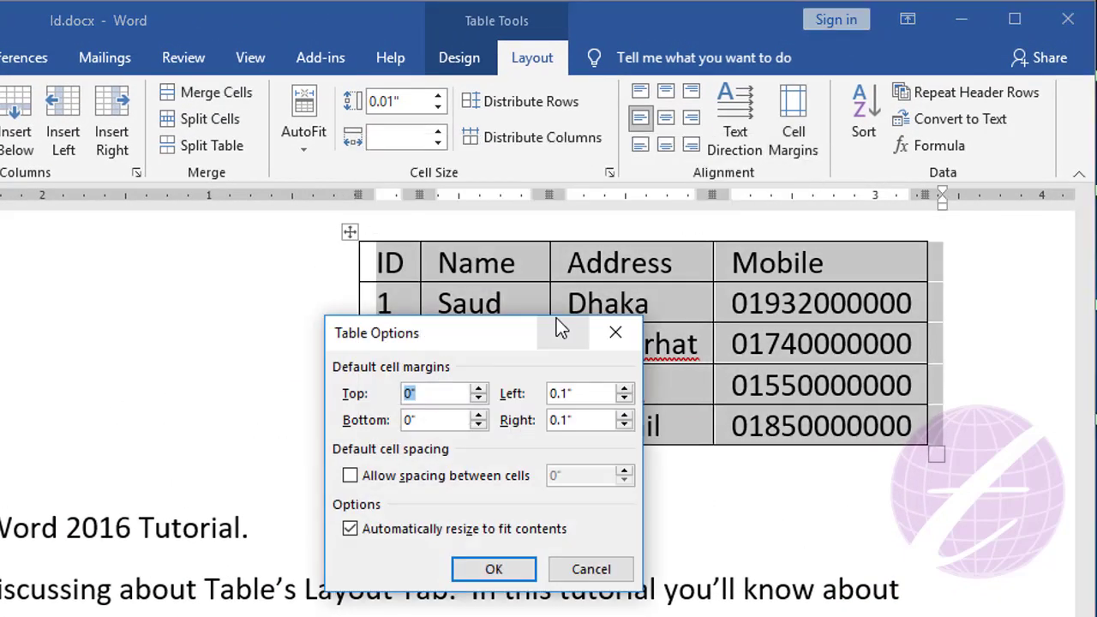
{"action": "left_click_drag", "start_coordinate": [496, 333], "coordinate": [190, 233]}
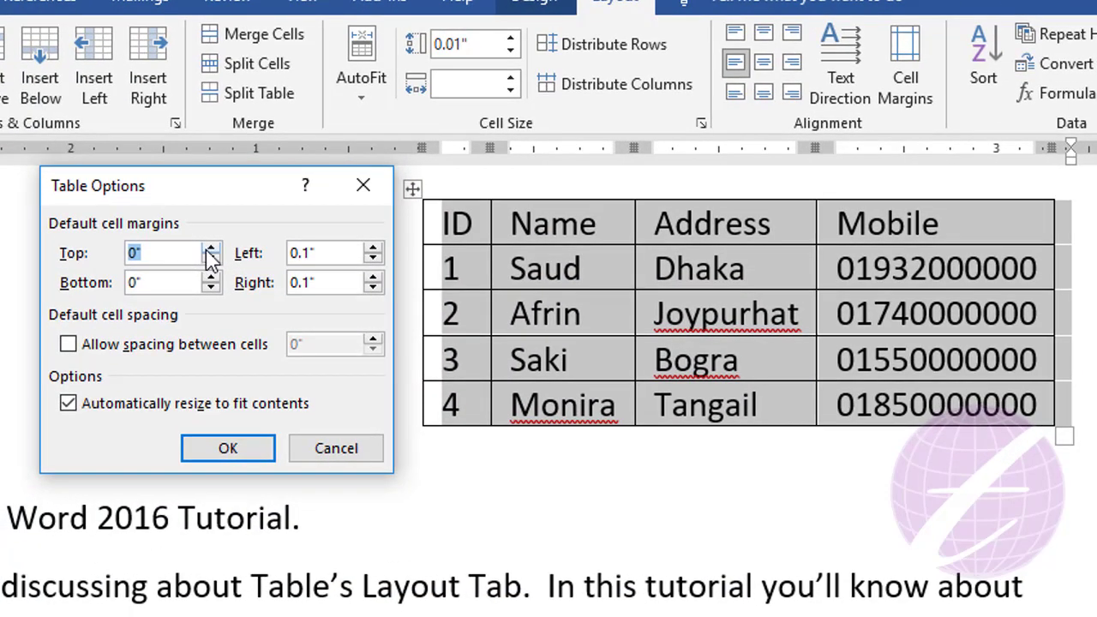
{"action": "left_click", "coordinate": [211, 249]}
{"action": "left_click", "coordinate": [211, 249]}
{"action": "left_click", "coordinate": [211, 249]}
{"action": "left_click", "coordinate": [211, 249]}
{"action": "left_click", "coordinate": [211, 248]}
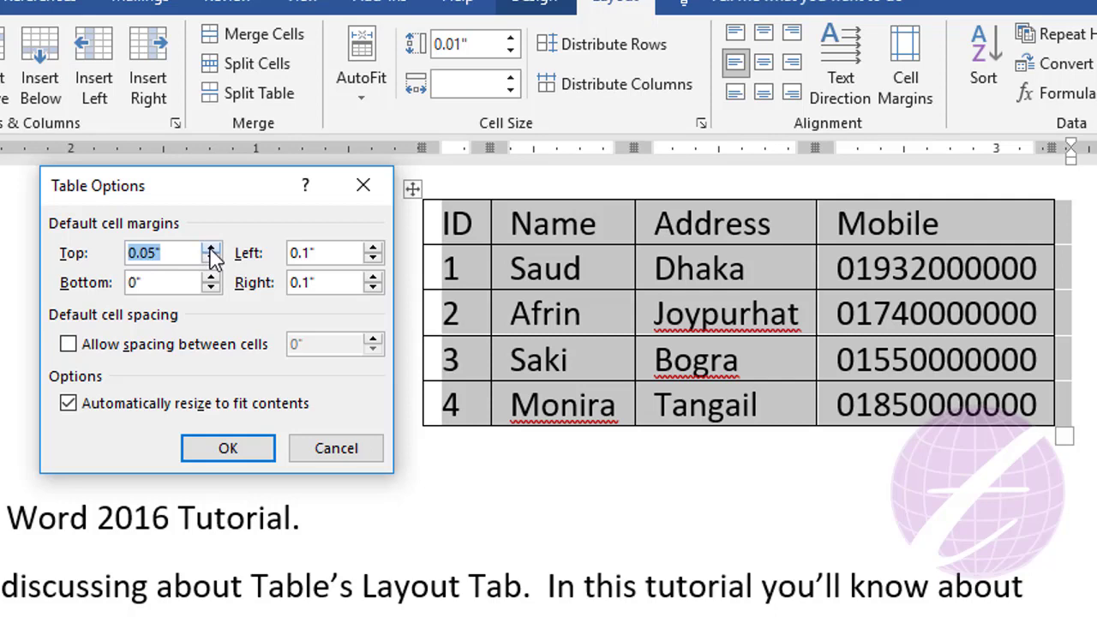
{"action": "left_click", "coordinate": [210, 249]}
{"action": "left_click", "coordinate": [210, 249]}
{"action": "left_click", "coordinate": [211, 249]}
{"action": "left_click", "coordinate": [210, 277]}
{"action": "left_click", "coordinate": [209, 277]}
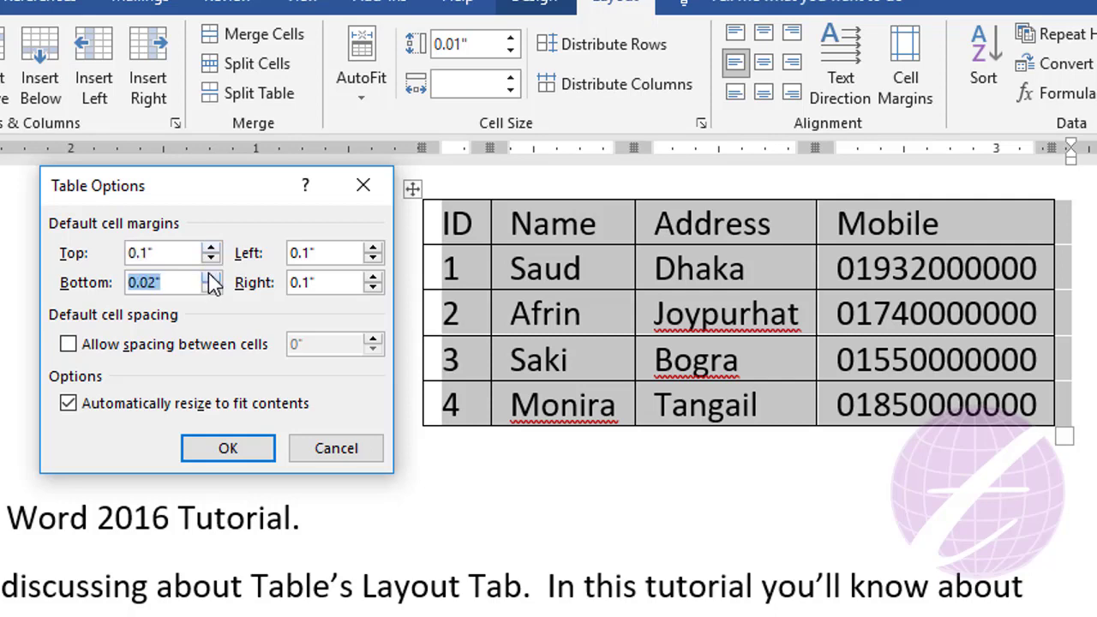
{"action": "left_click", "coordinate": [210, 277]}
{"action": "left_click", "coordinate": [374, 248]}
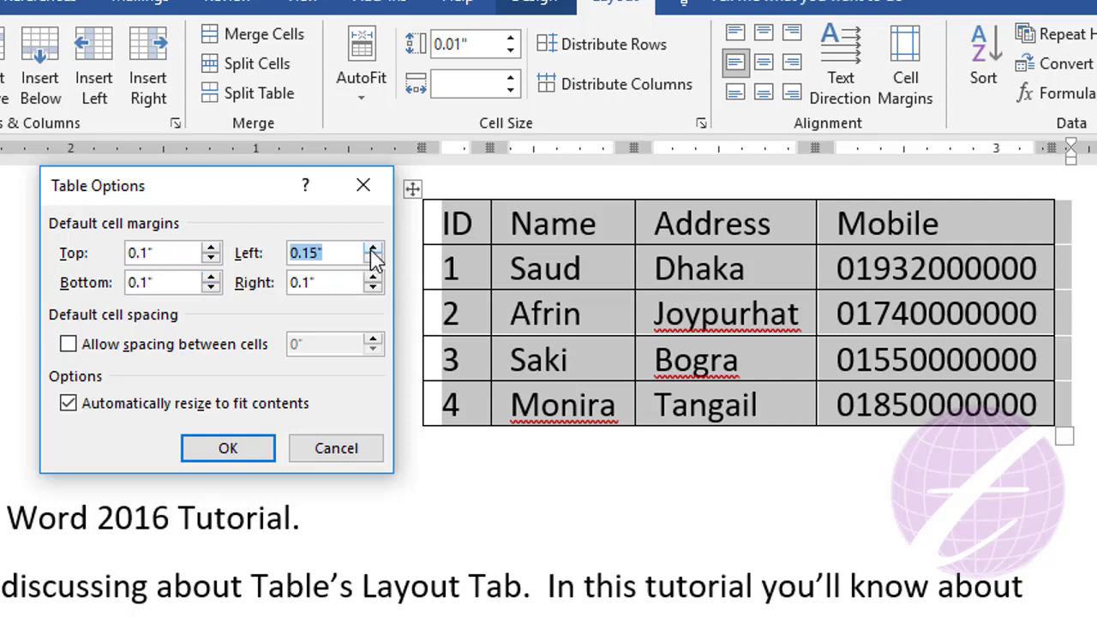
{"action": "left_click", "coordinate": [374, 278]}
{"action": "left_click", "coordinate": [374, 278]}
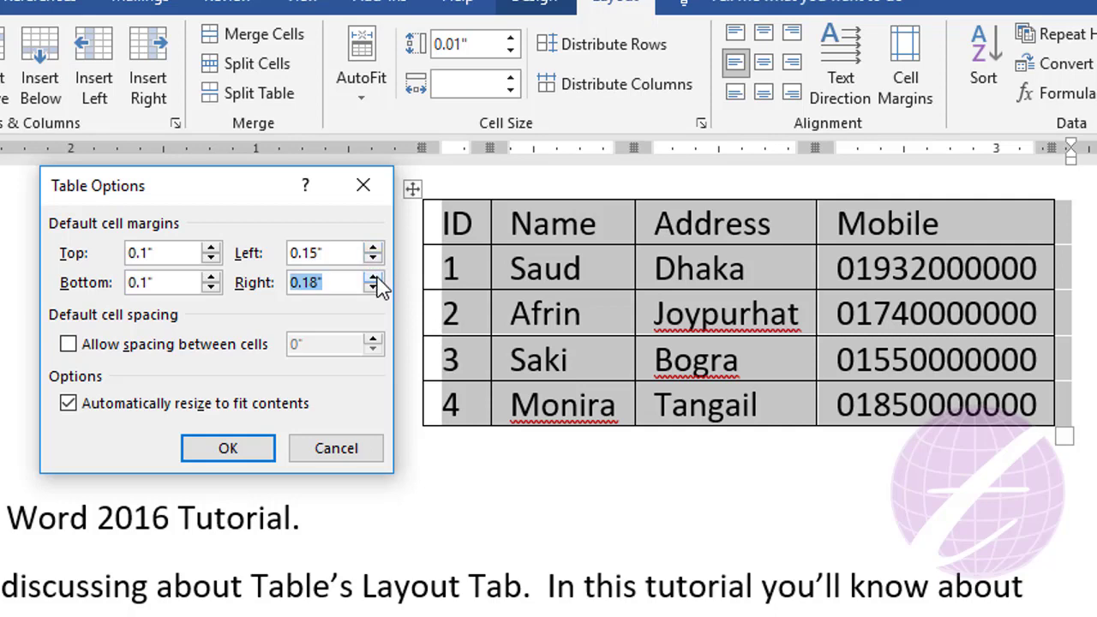
{"action": "left_click", "coordinate": [374, 278]}
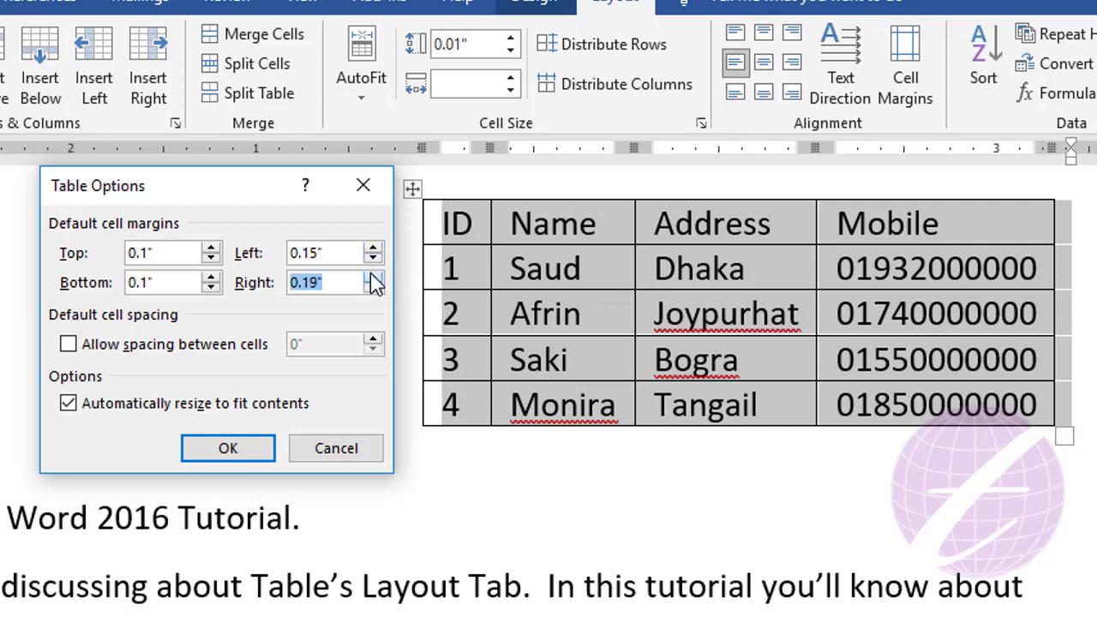
{"action": "left_click", "coordinate": [241, 460]}
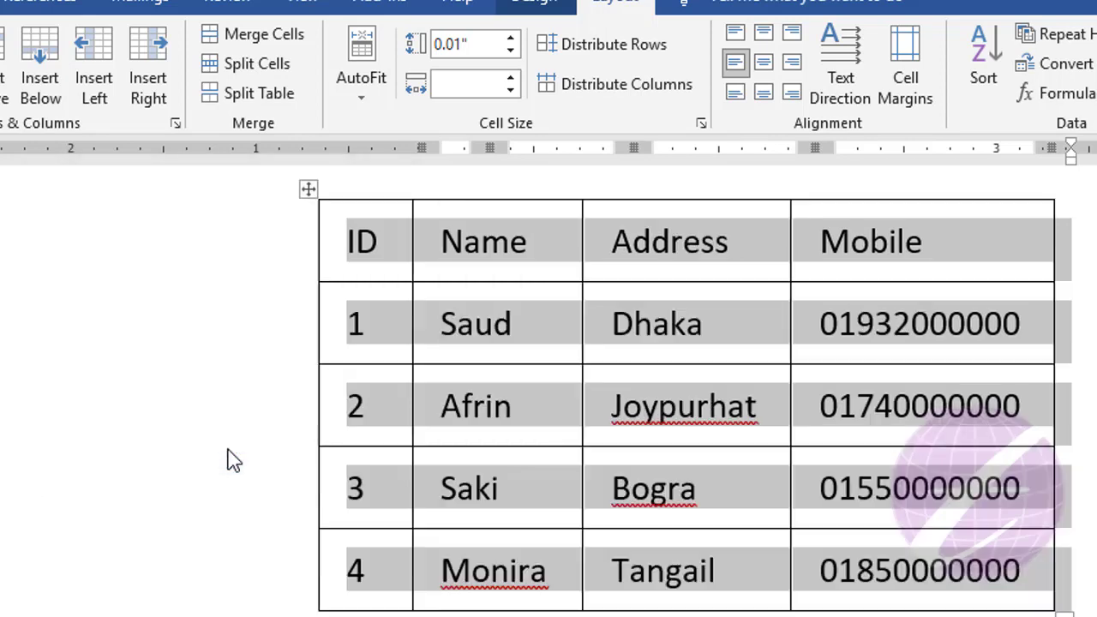
Step: Check the Name and Address column widths, then select the whole table and bring up Cell Margins
{"action": "left_click", "coordinate": [468, 276]}
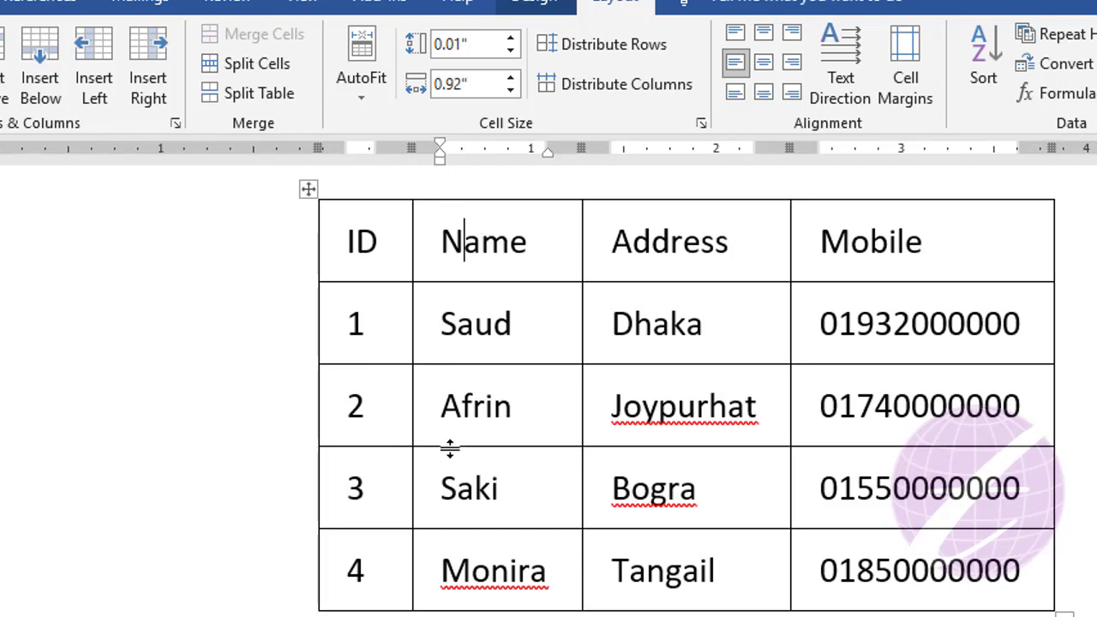
{"action": "left_click", "coordinate": [632, 242]}
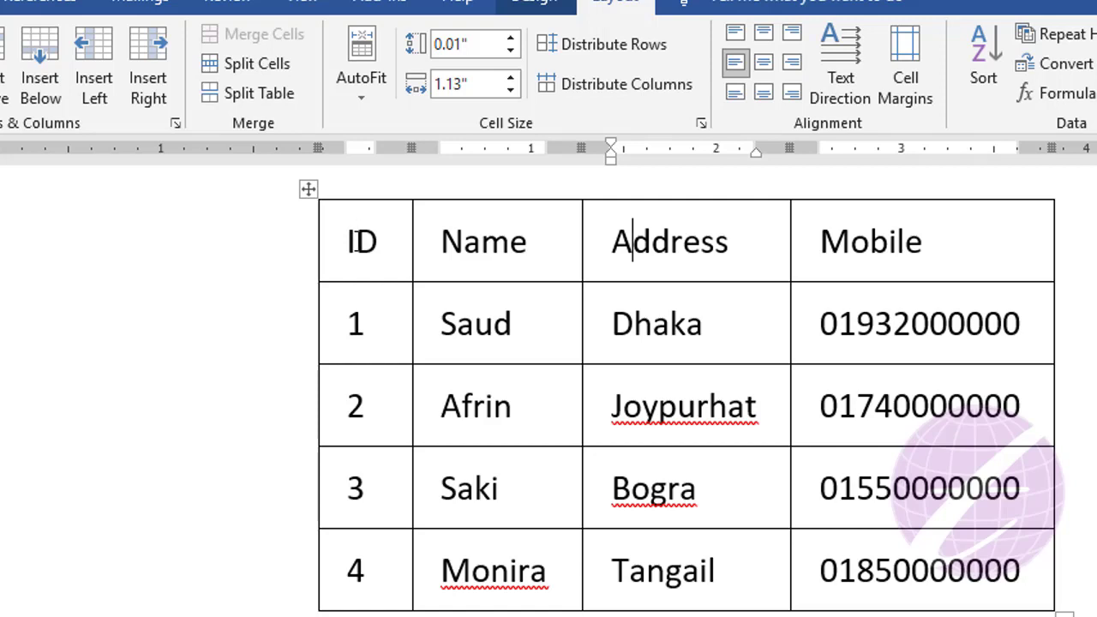
{"action": "left_click", "coordinate": [309, 189]}
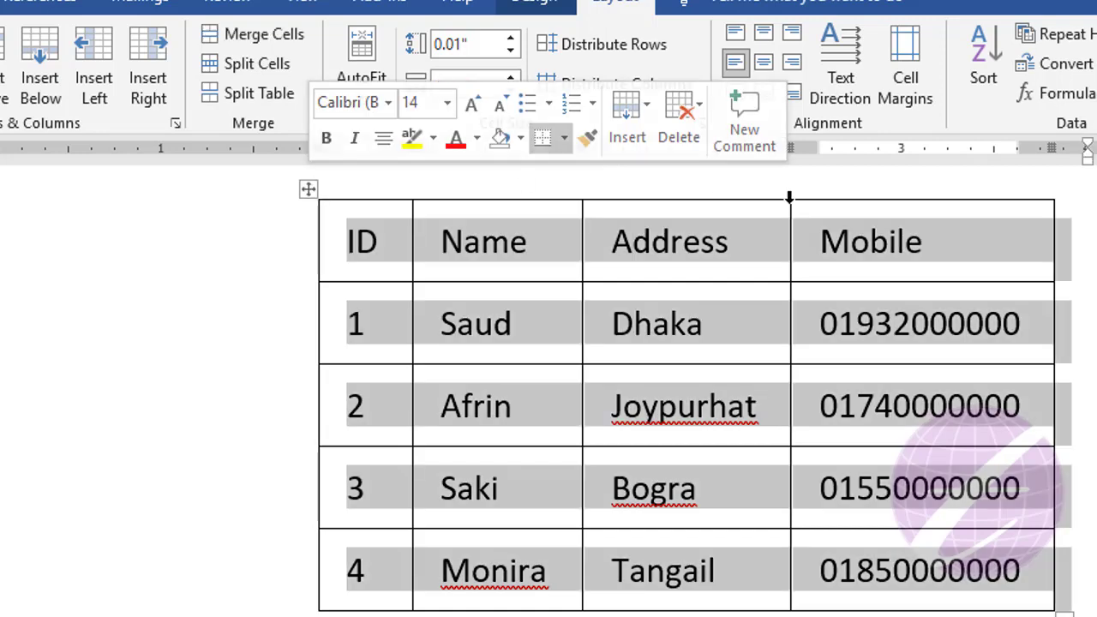
{"action": "left_click", "coordinate": [906, 80]}
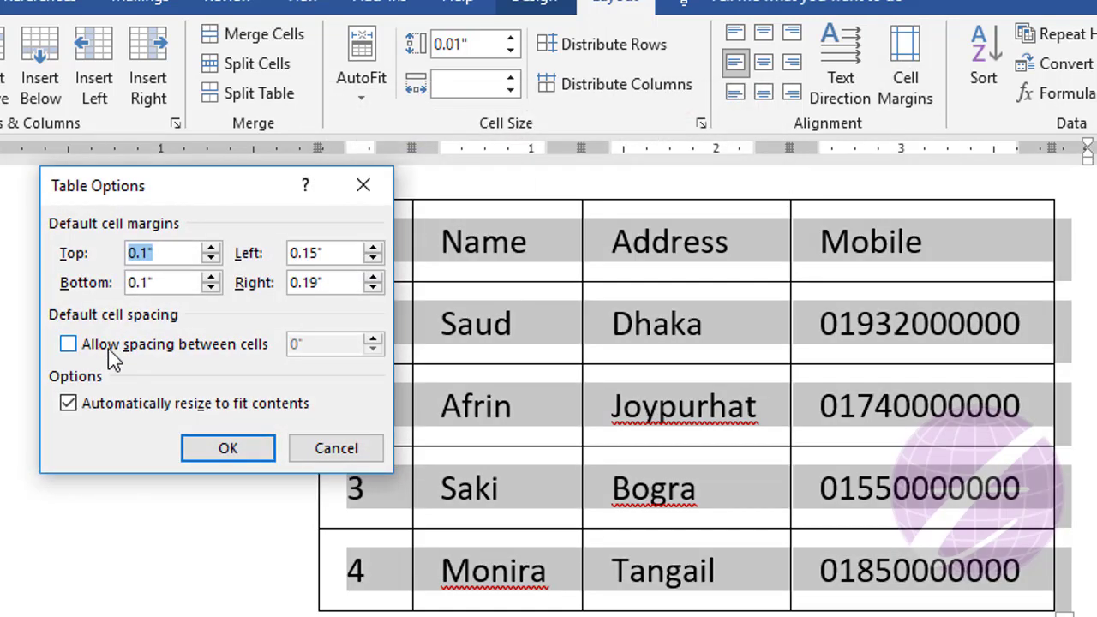
Step: Allow 0.05" spacing between cells, then return to Table Options and clear the spacing option
{"action": "left_click", "coordinate": [207, 351]}
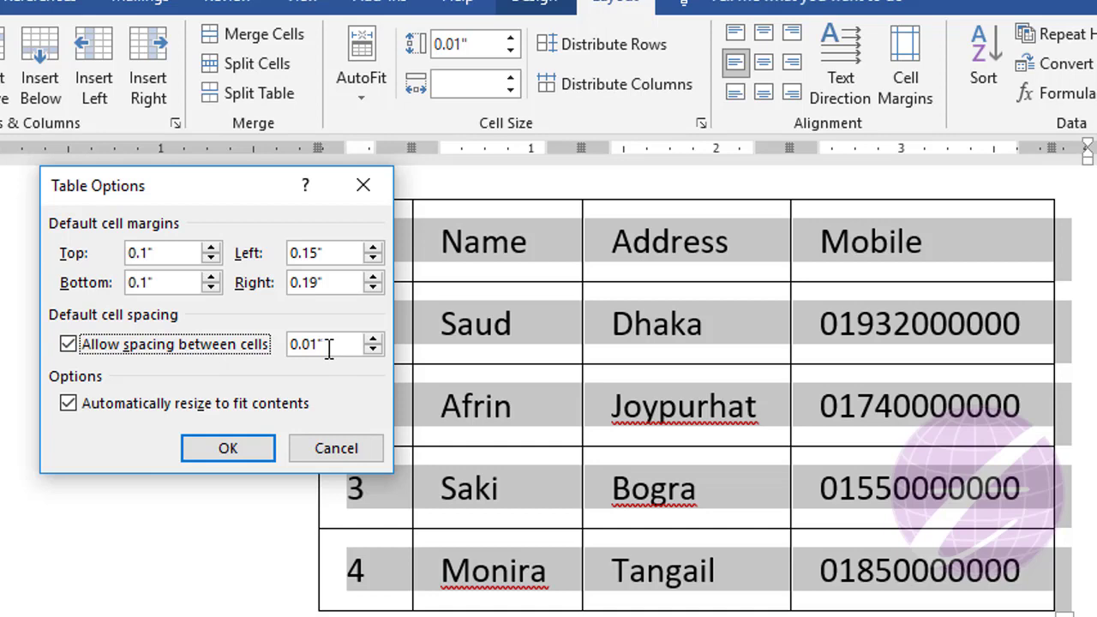
{"action": "left_click", "coordinate": [244, 450]}
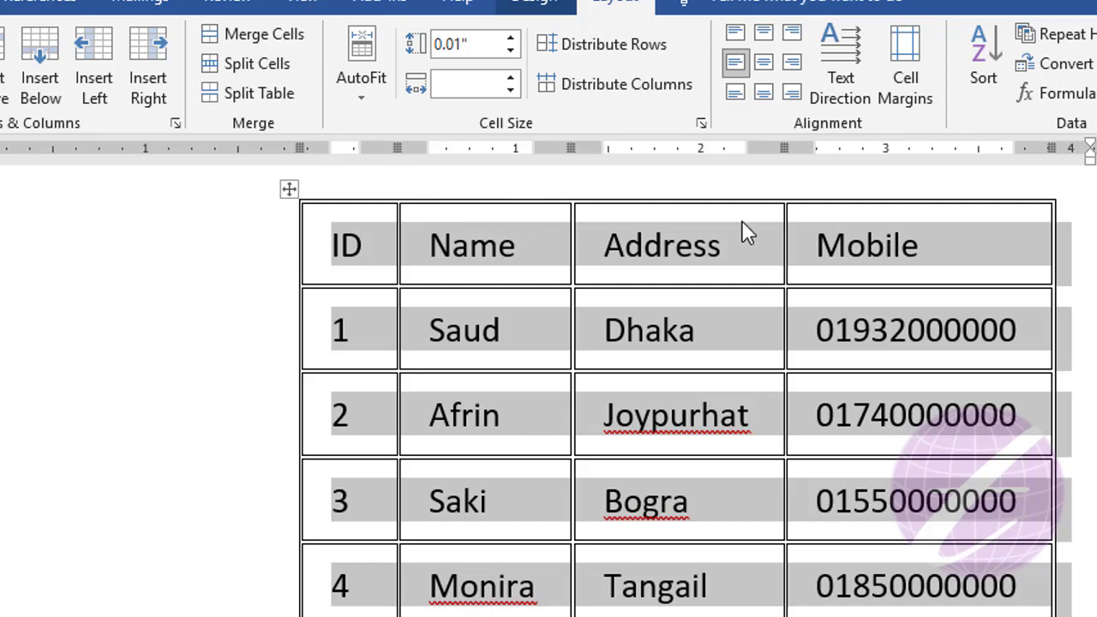
{"action": "left_click", "coordinate": [907, 83]}
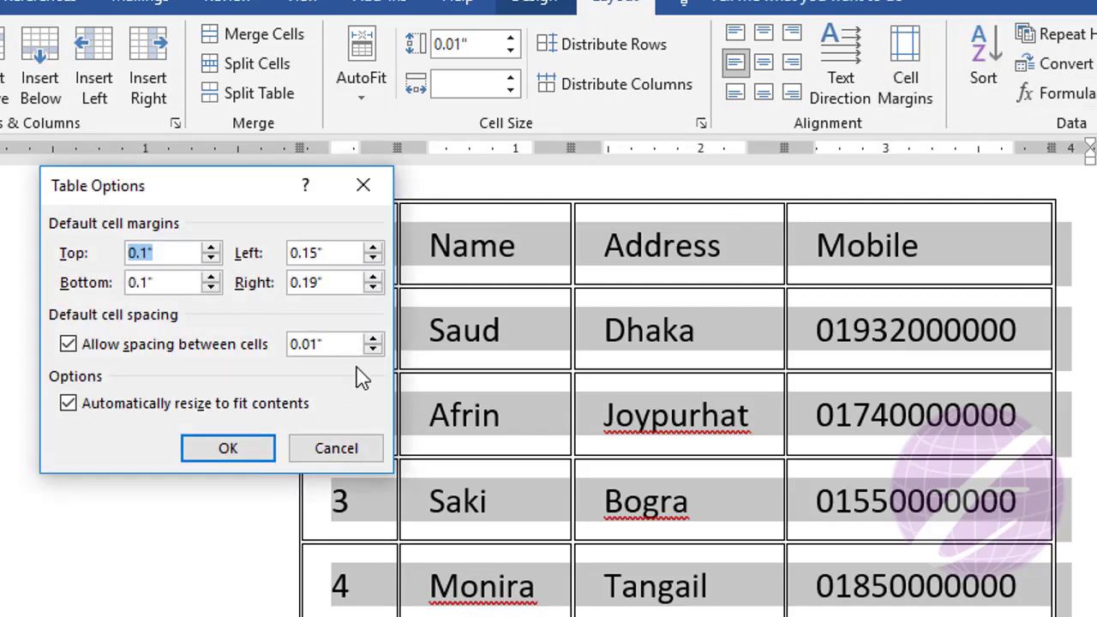
{"action": "left_click", "coordinate": [372, 339]}
{"action": "left_click", "coordinate": [372, 339]}
{"action": "left_click", "coordinate": [372, 338]}
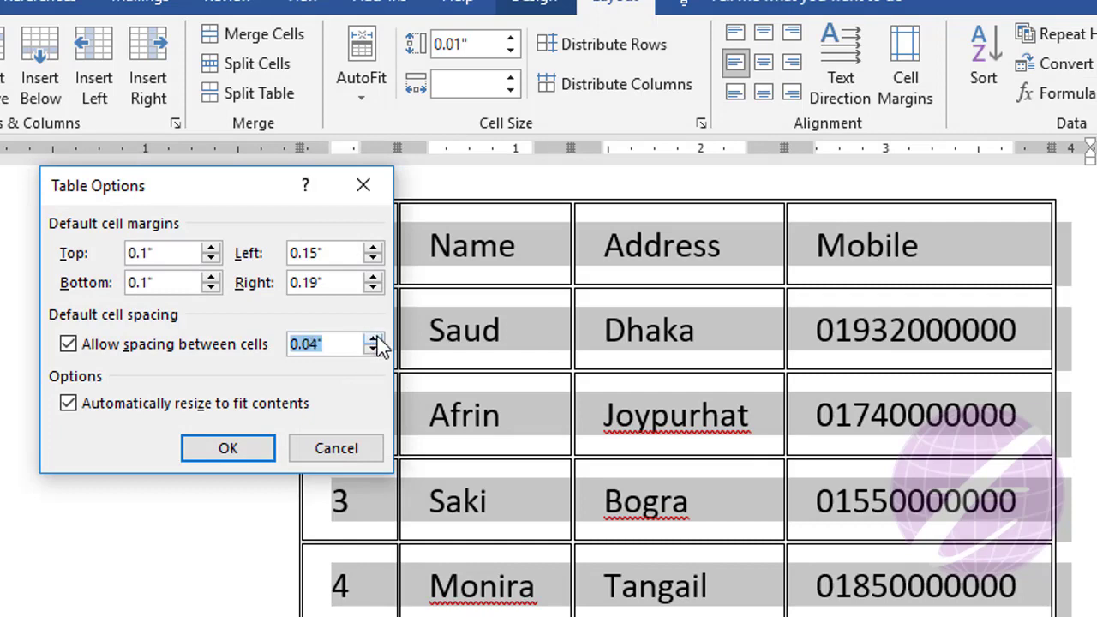
{"action": "left_click", "coordinate": [374, 339]}
{"action": "left_click", "coordinate": [228, 448]}
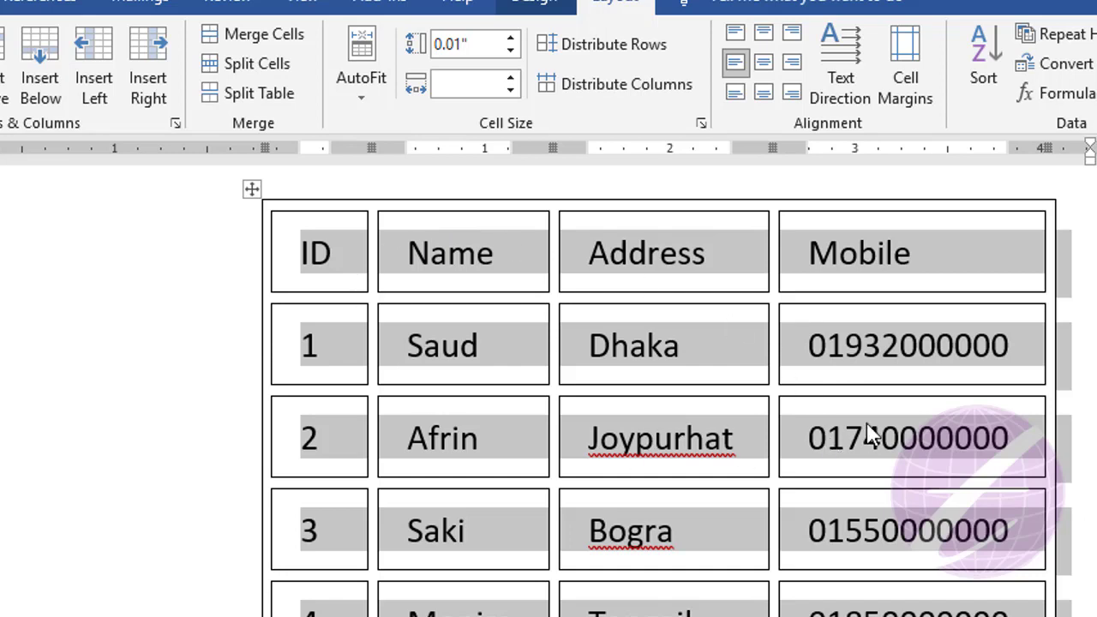
{"action": "left_click", "coordinate": [907, 90]}
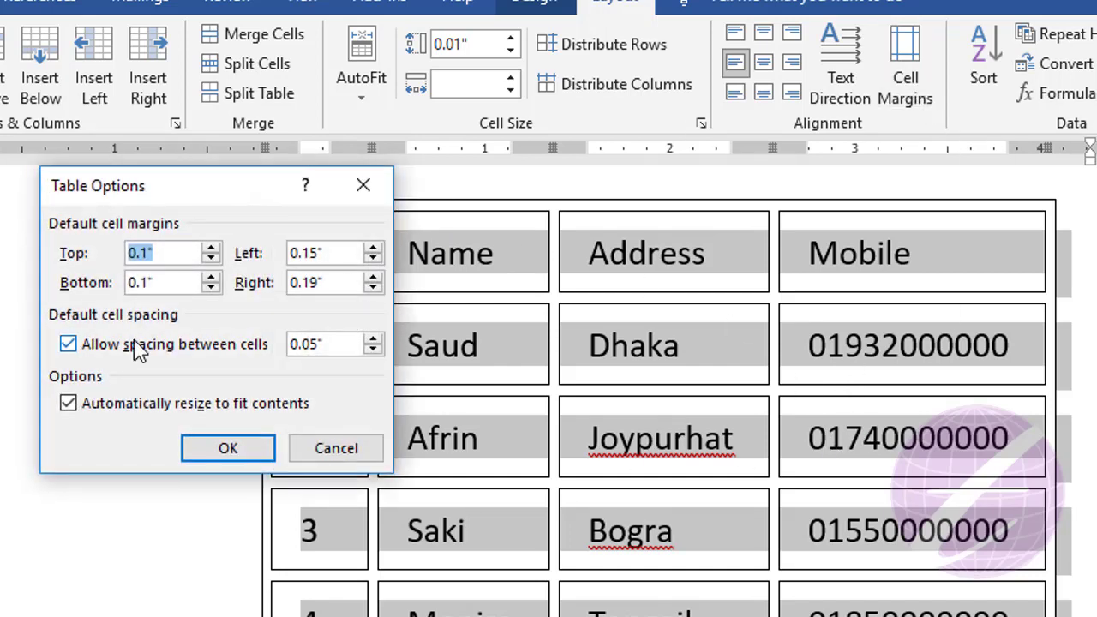
{"action": "left_click", "coordinate": [134, 345]}
Step: Confirm Table Options so the cells no longer have spacing between them
{"action": "left_click", "coordinate": [219, 452]}
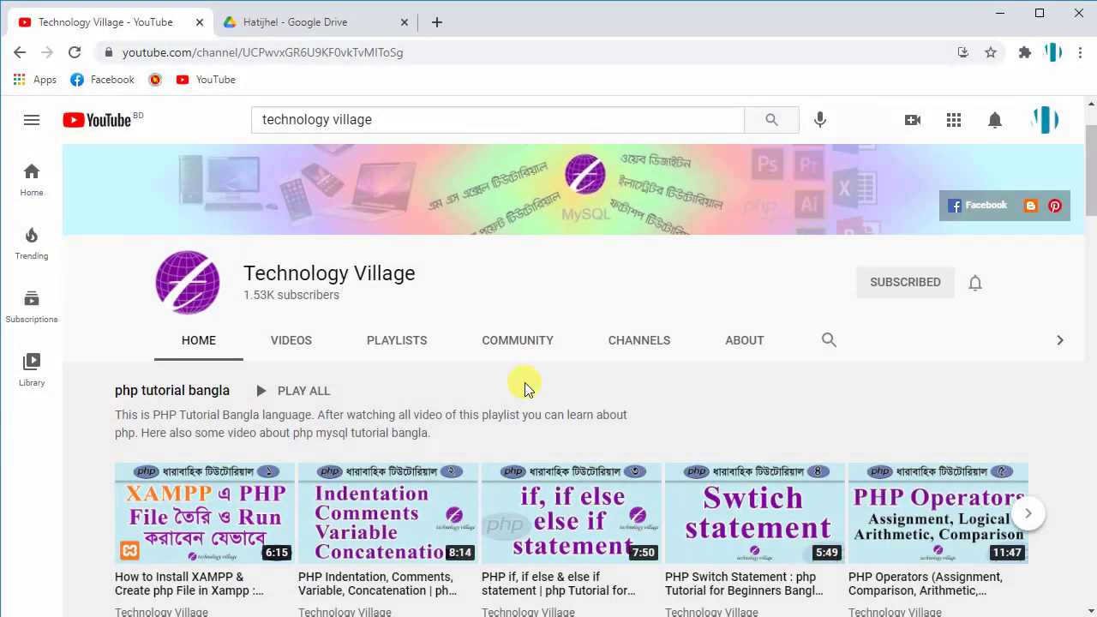
Step: On the Technology Village channel, go to Playlists and play the first playlist from the start
{"action": "left_click", "coordinate": [397, 341]}
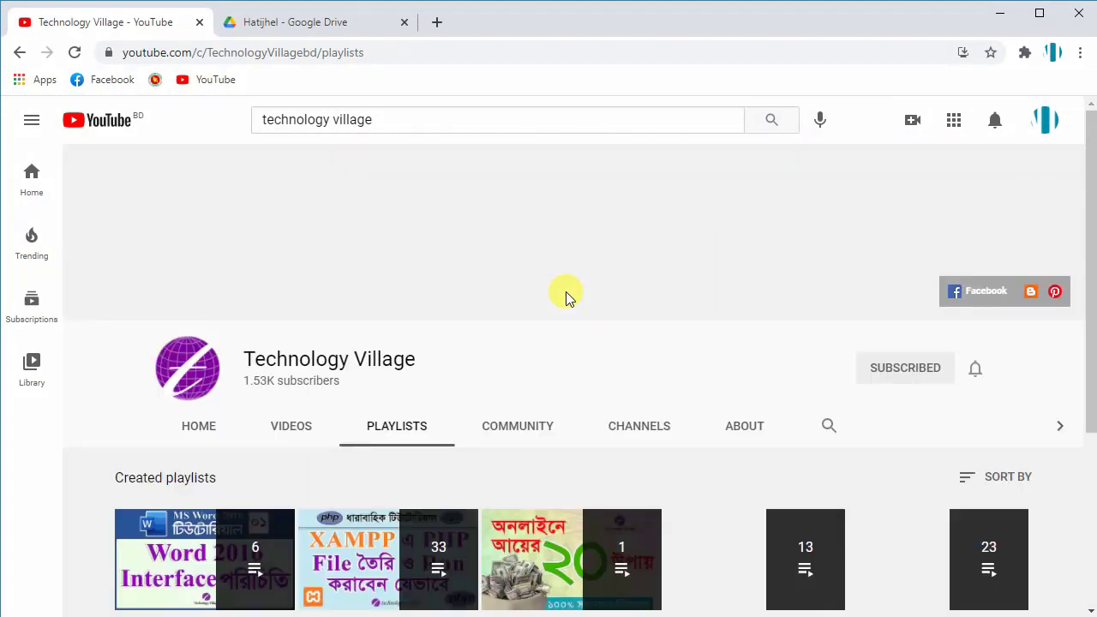
{"action": "scroll", "coordinate": [566, 291], "scroll_direction": "down", "scroll_amount": 2}
{"action": "left_click", "coordinate": [208, 387]}
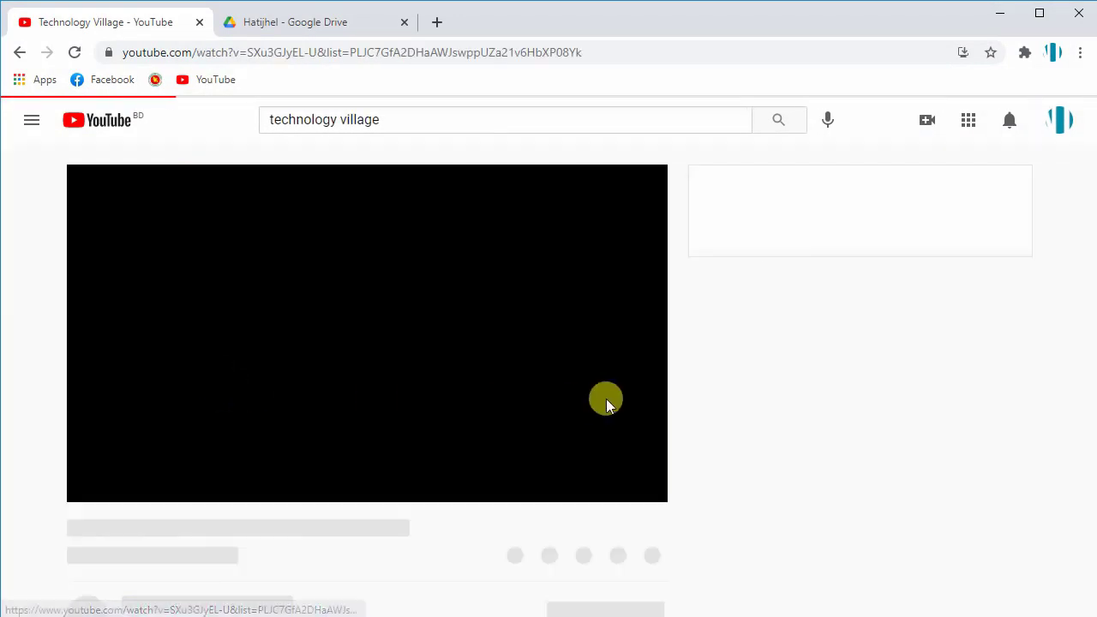